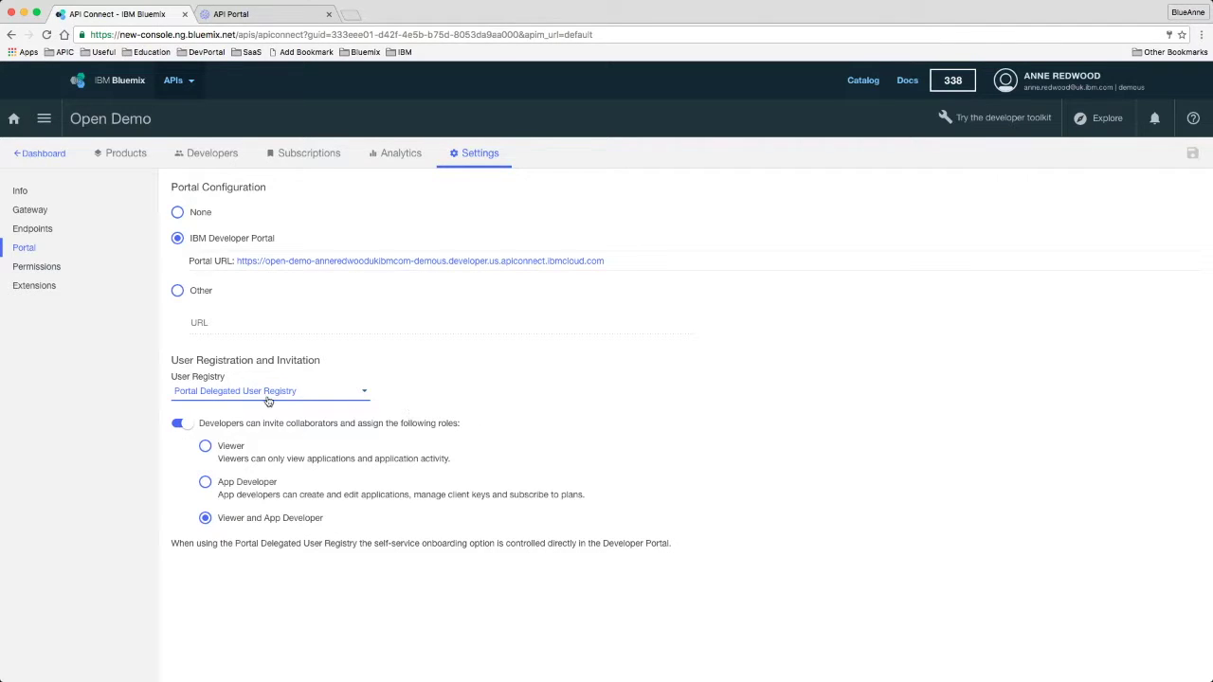
Review the user registry options available for the developer portal without changing the selection.
click(363, 399)
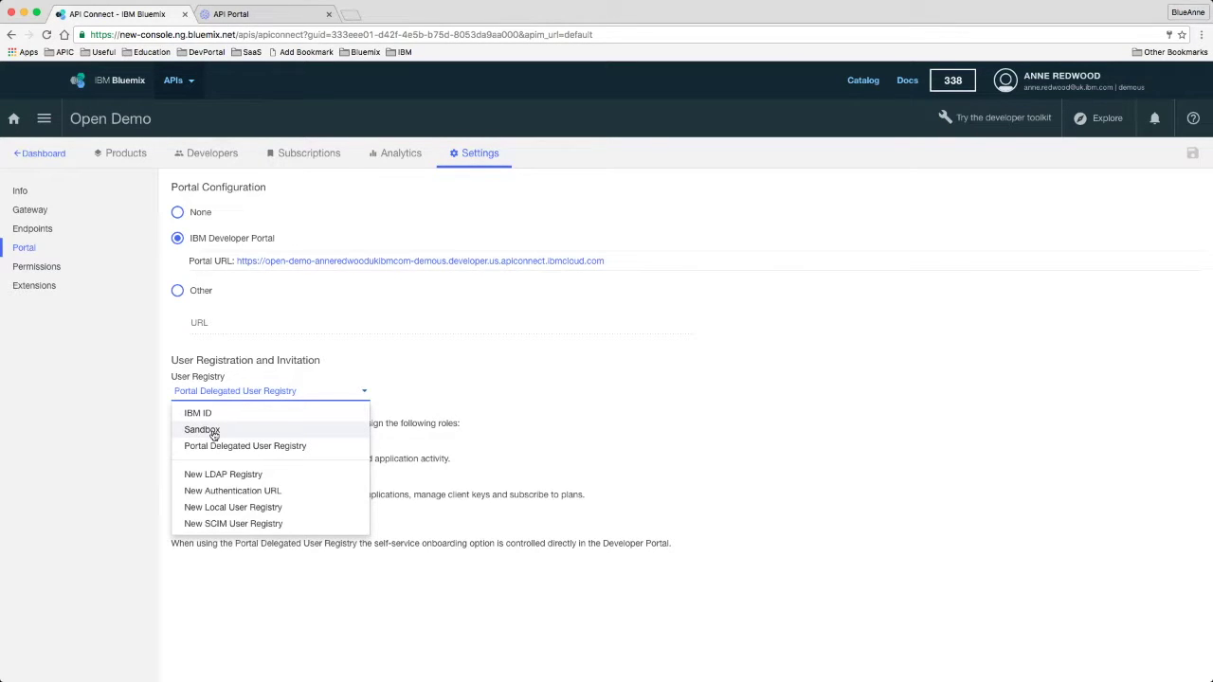
click(462, 392)
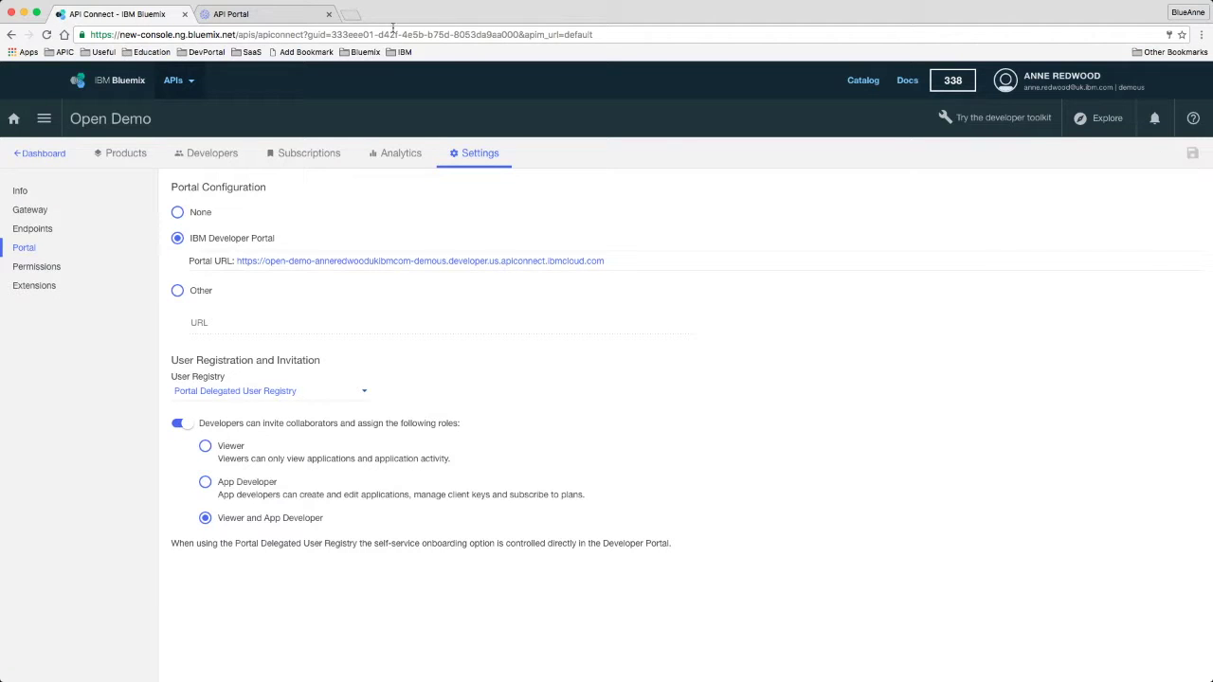
Switch to the API Portal site, enable Twitter as a HybridAuth authentication provider, and save the configuration.
click(245, 16)
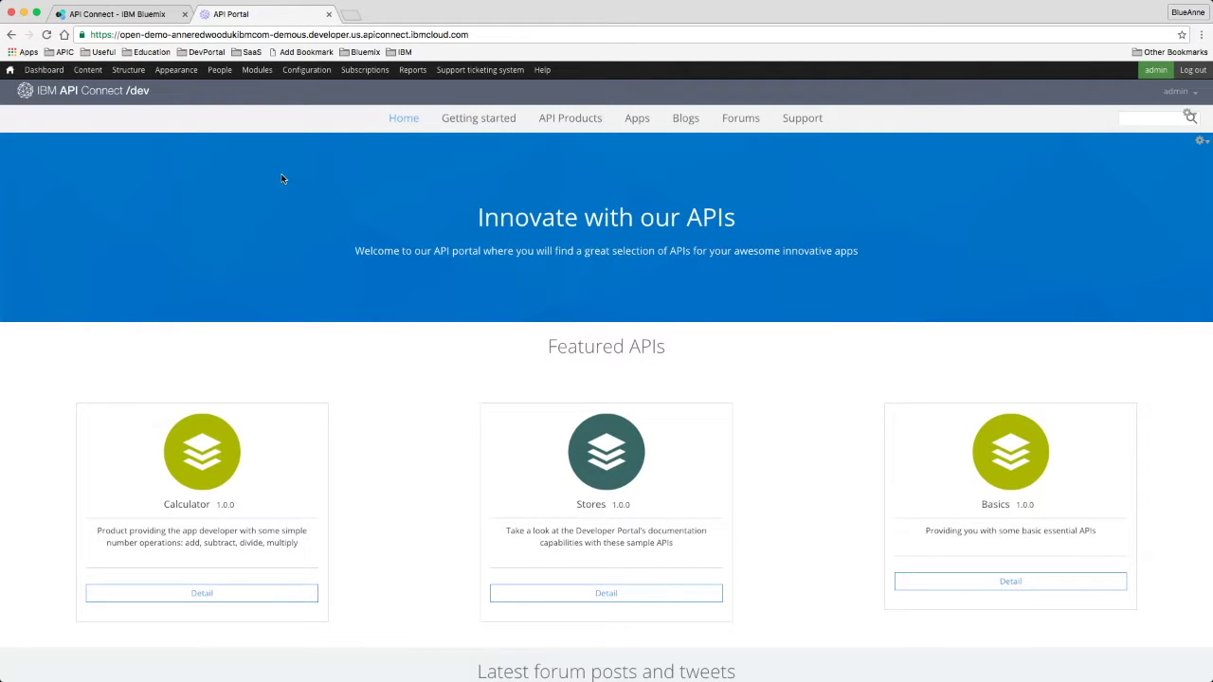
mouse_move(300, 73)
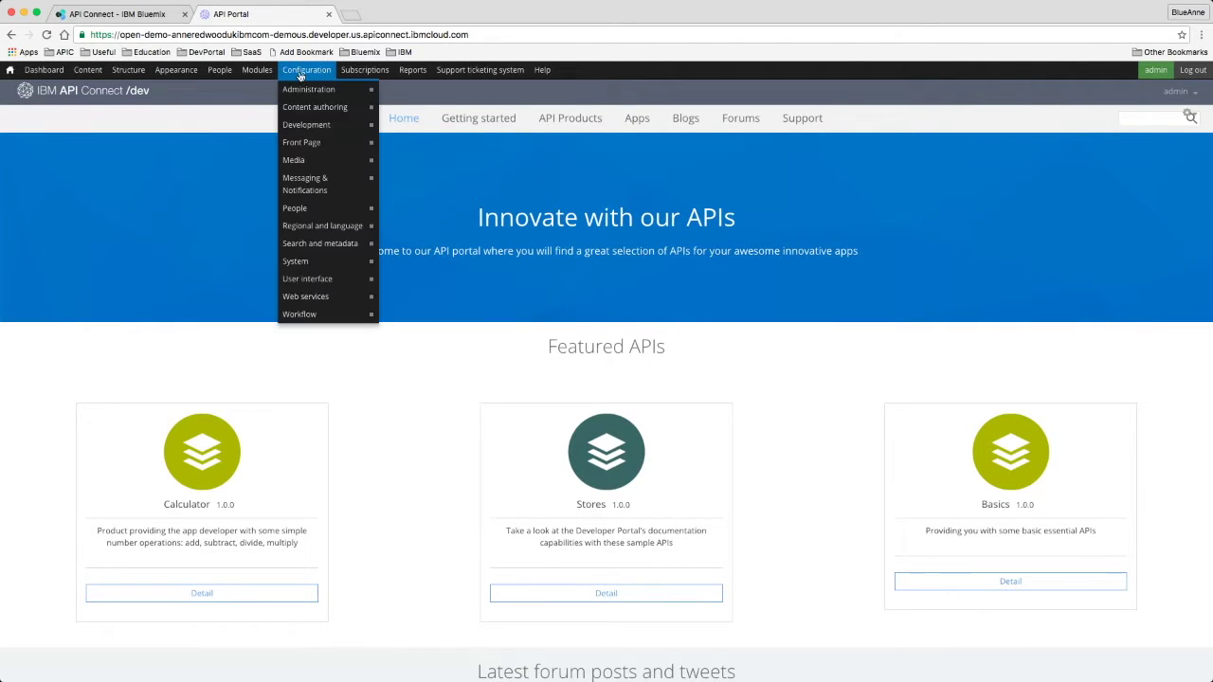
mouse_move(309, 208)
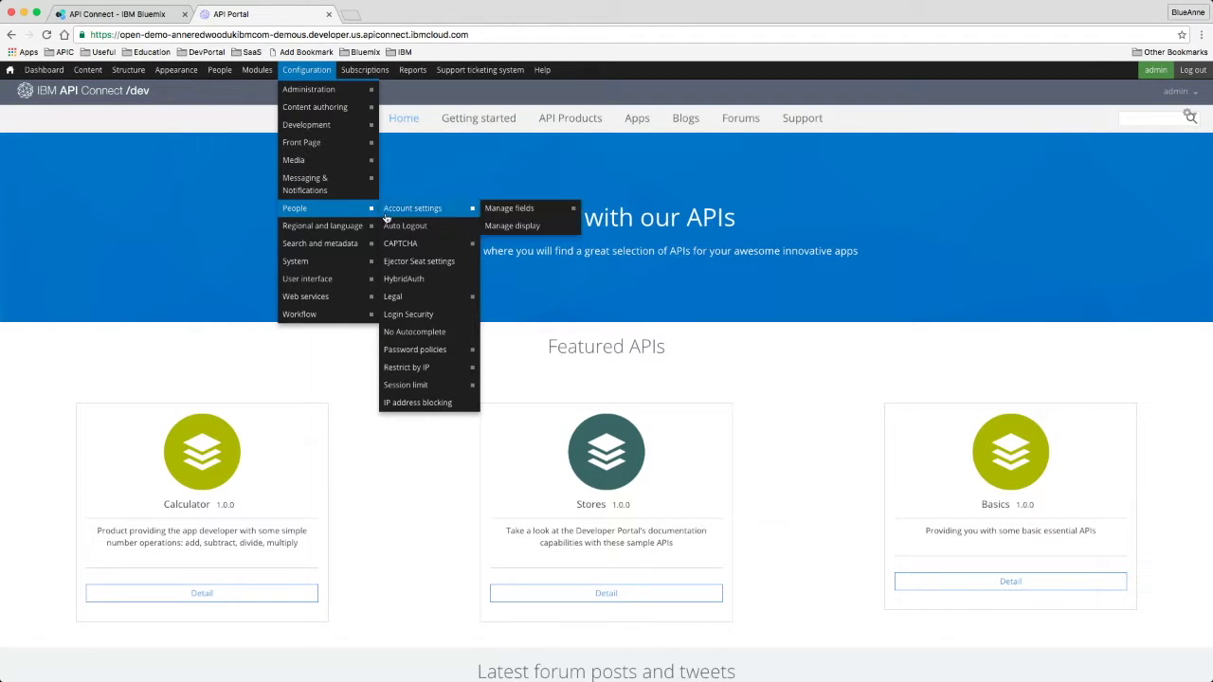
click(405, 279)
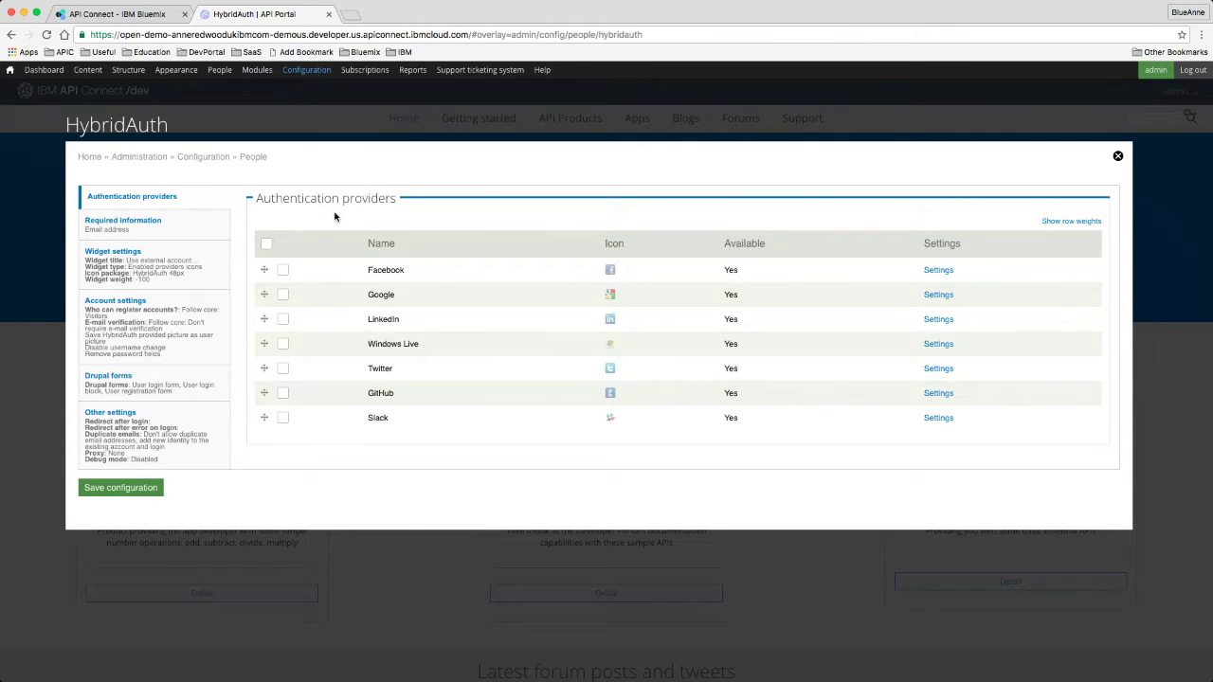
click(283, 369)
click(151, 503)
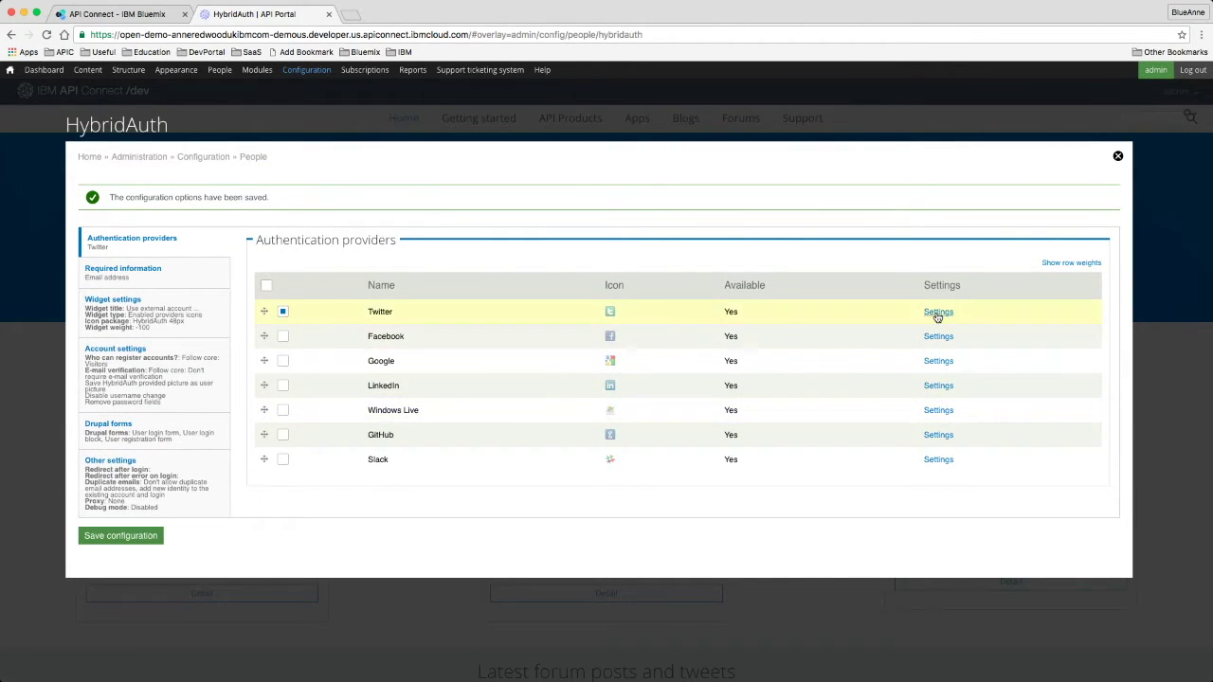
From the Twitter provider settings, start a new Twitter app named "open-demo-bluemix" with the description "auth provider for dev portal".
click(936, 312)
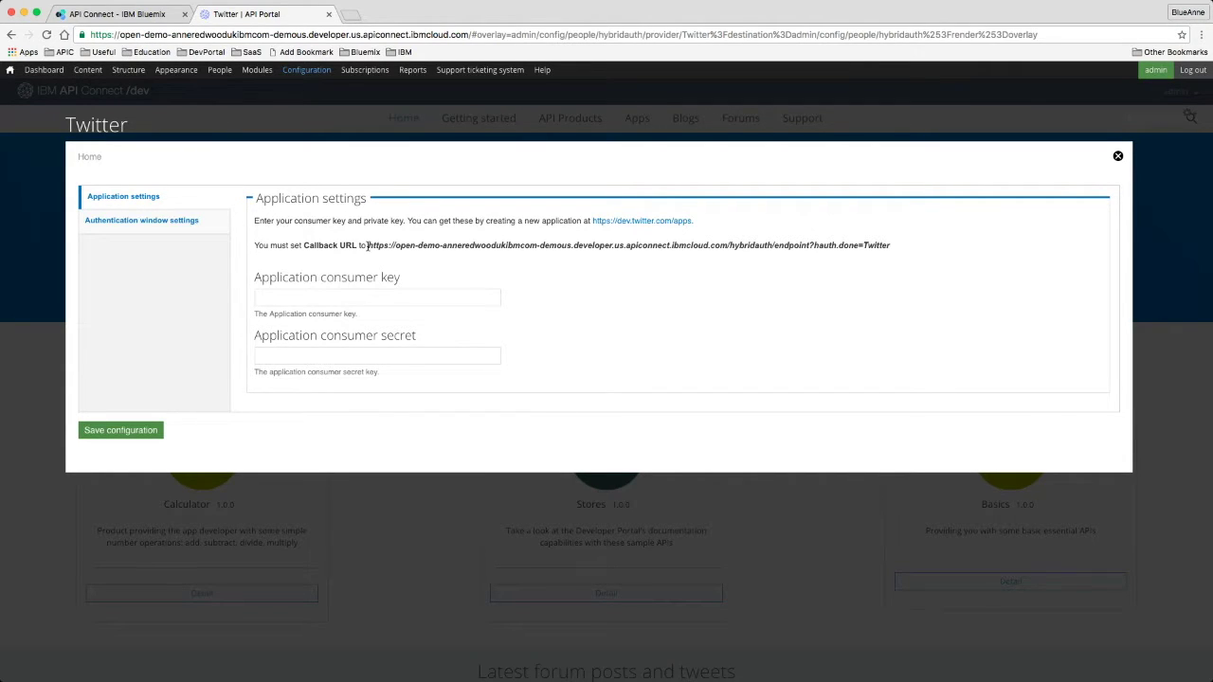
click(643, 223)
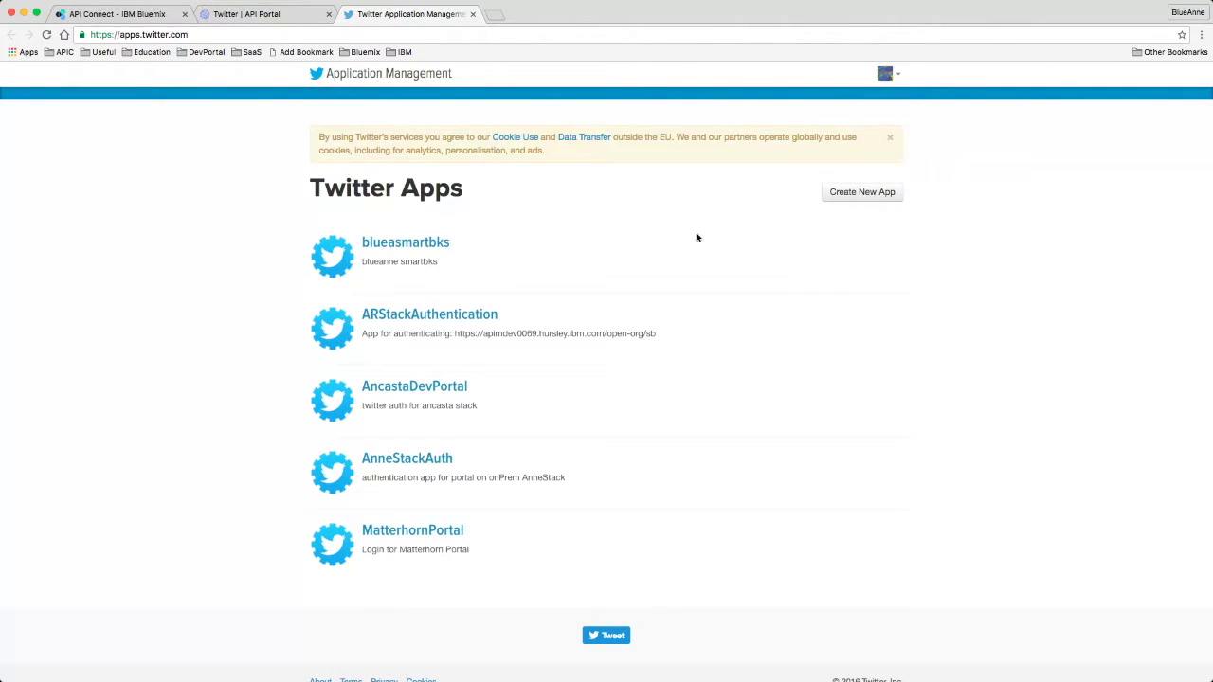
click(868, 198)
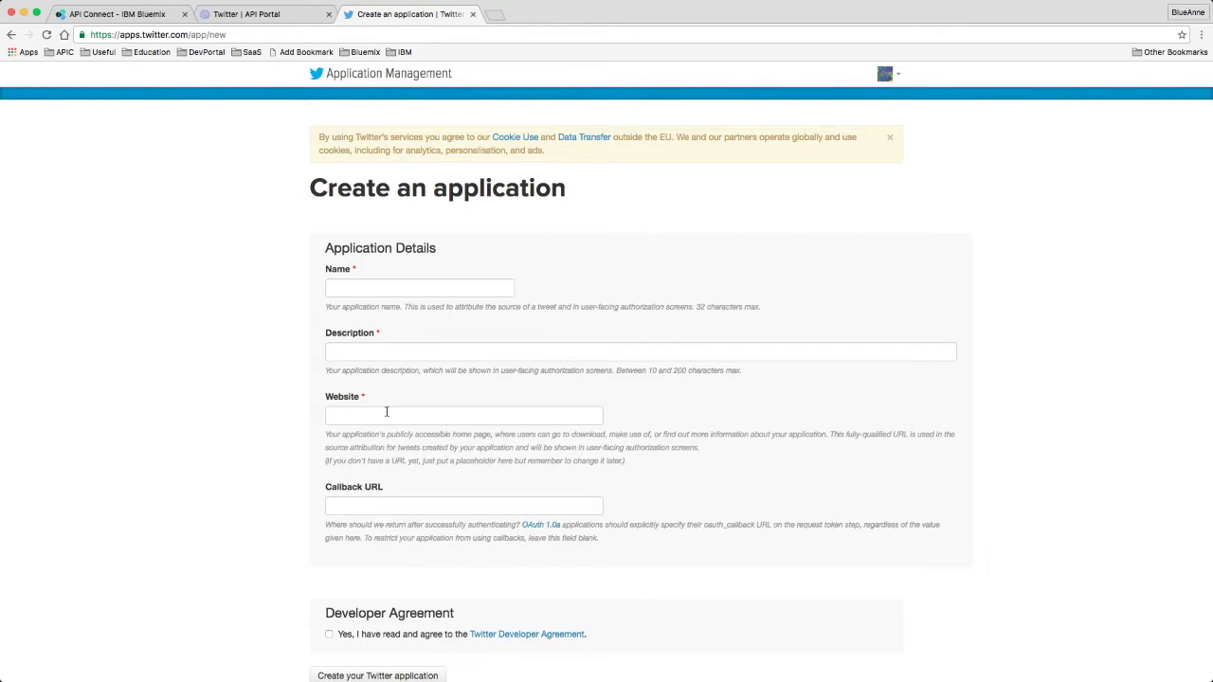
click(347, 284)
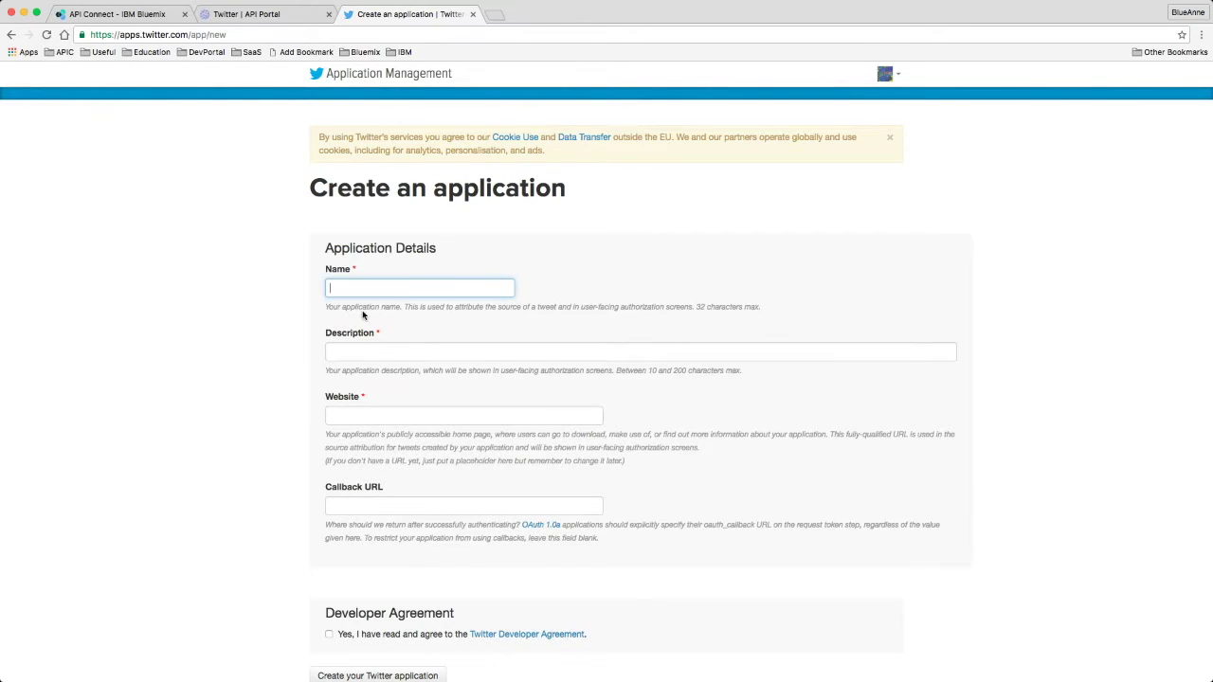
text(open-demo-bluemix)
key(Tab)
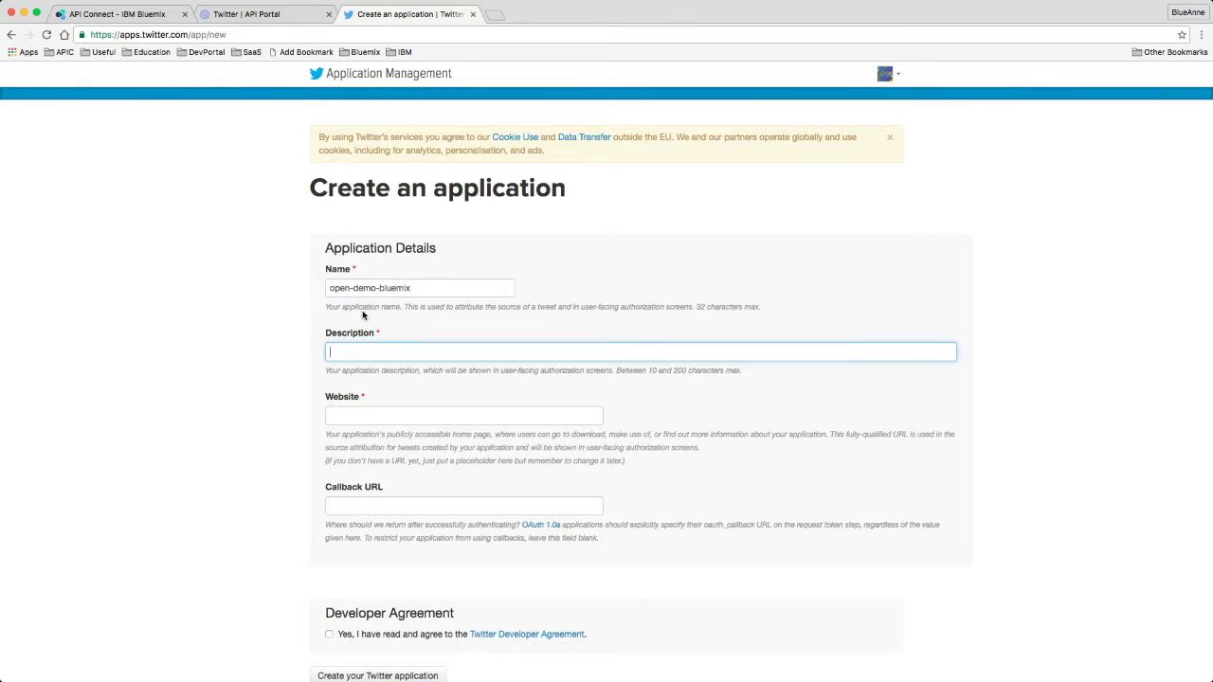
text(auth provider for dev portal)
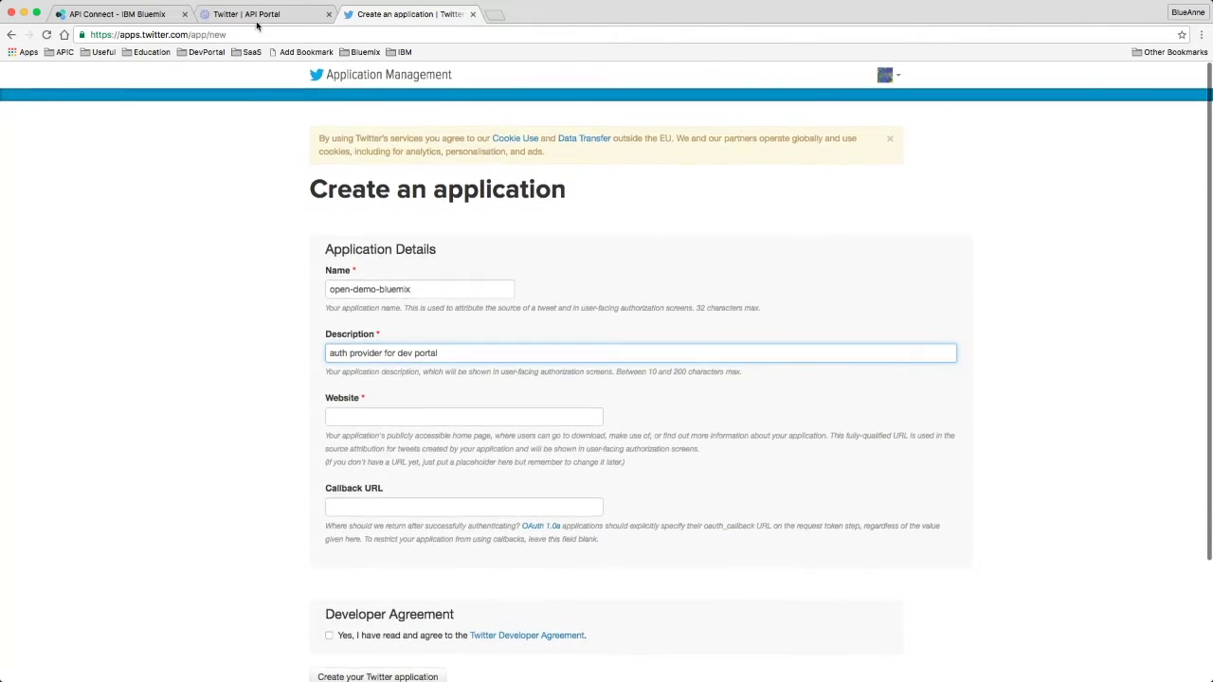
Copy the developer portal's base URL into the Website field of the new Twitter application.
click(251, 15)
drag(468, 35, 83, 36)
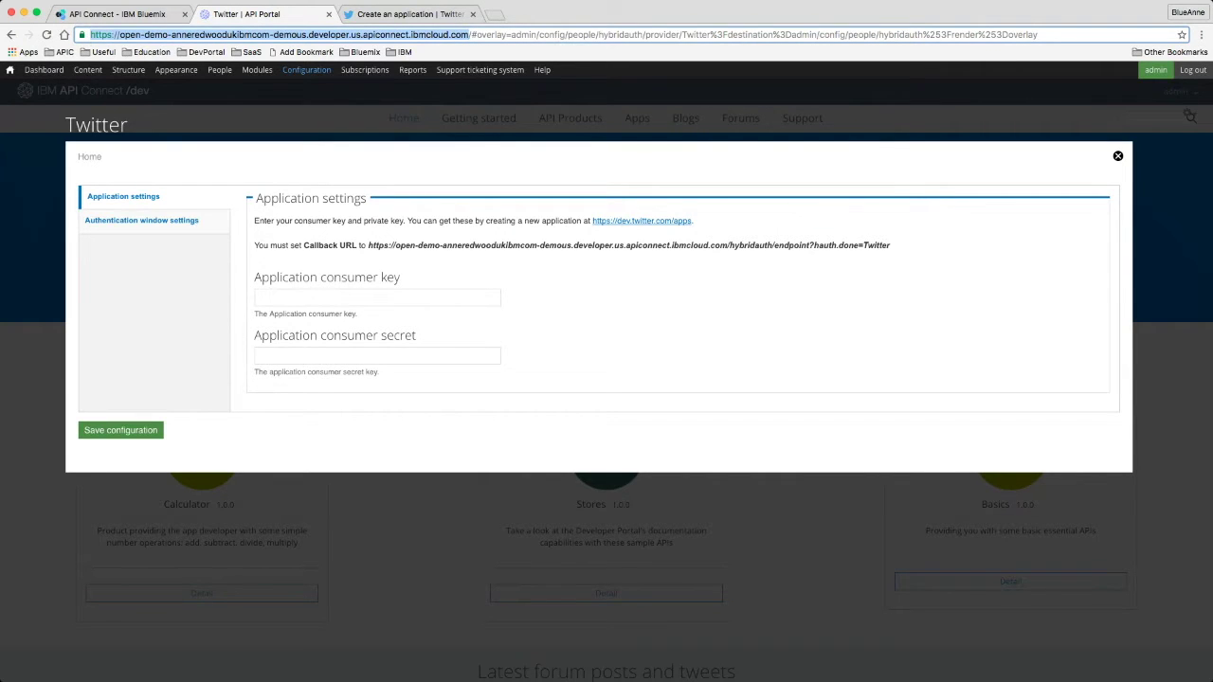
click(417, 14)
click(420, 414)
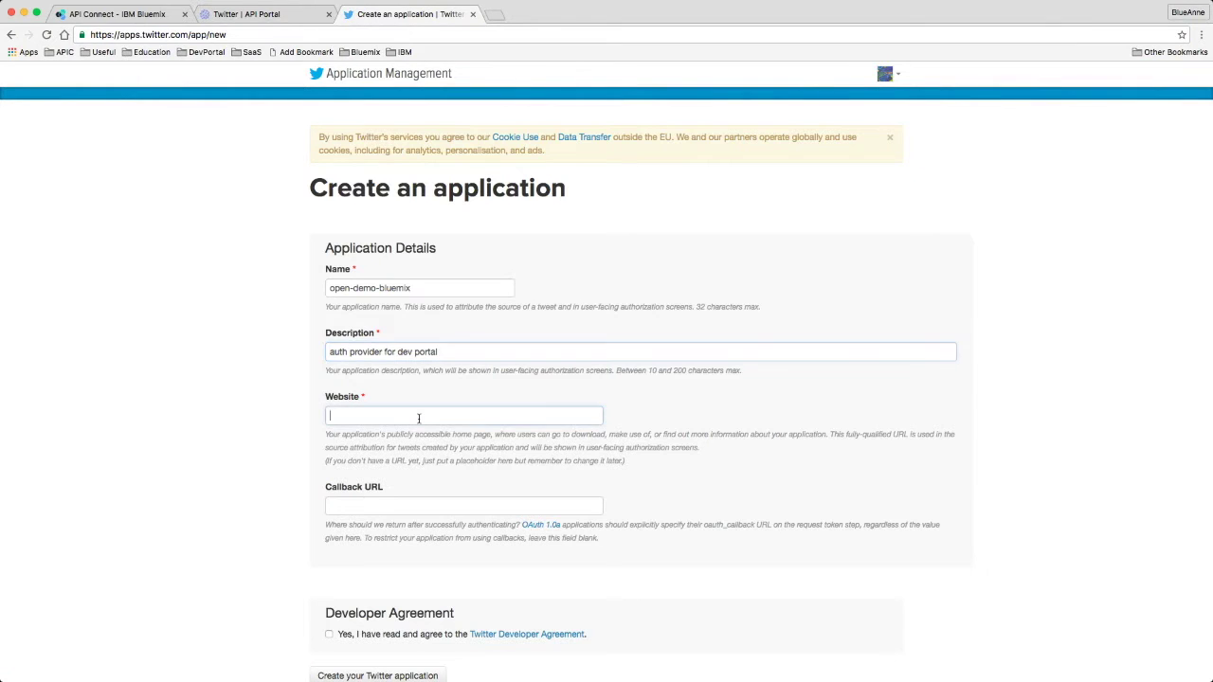
key(super+v)
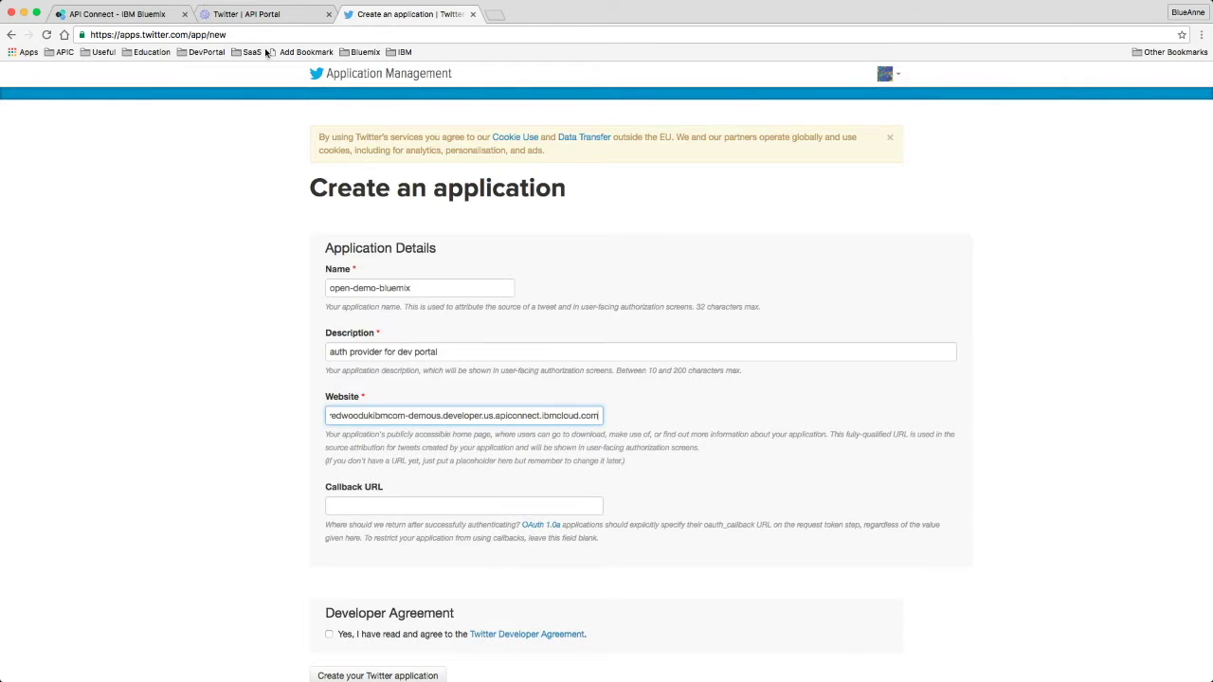
Copy the required callback URL from the portal's Twitter settings into the new application's Callback URL field.
click(248, 15)
mouse_move(324, 145)
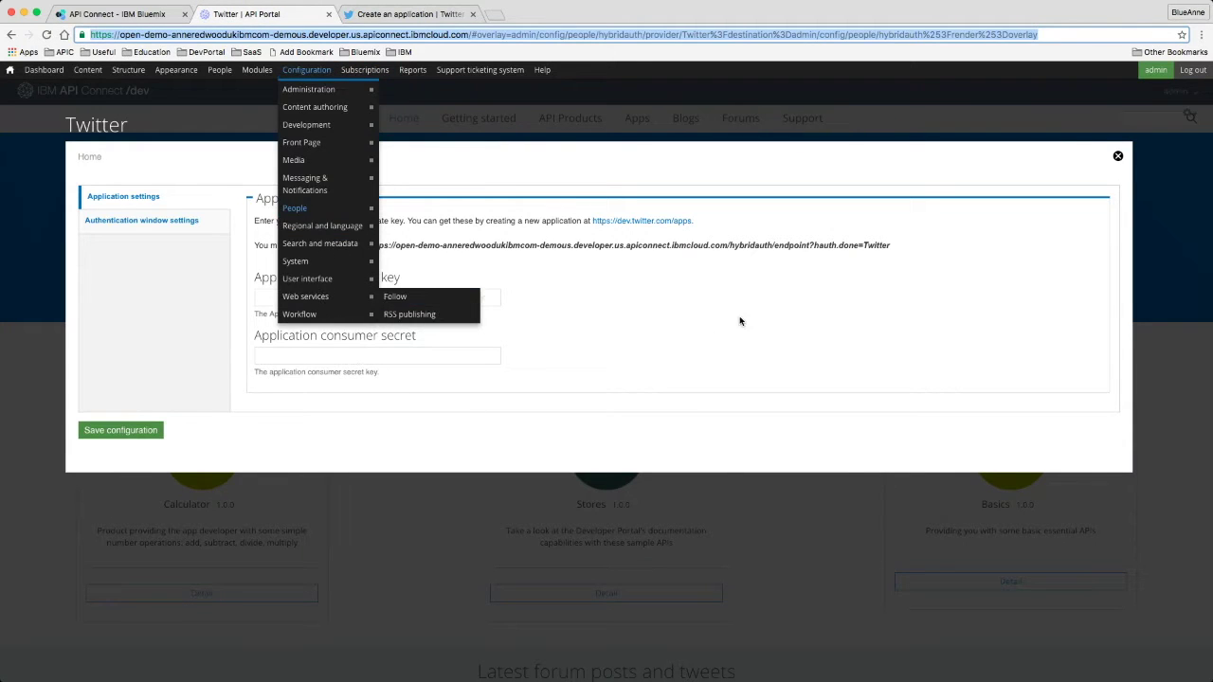
click(741, 269)
drag(368, 244, 889, 245)
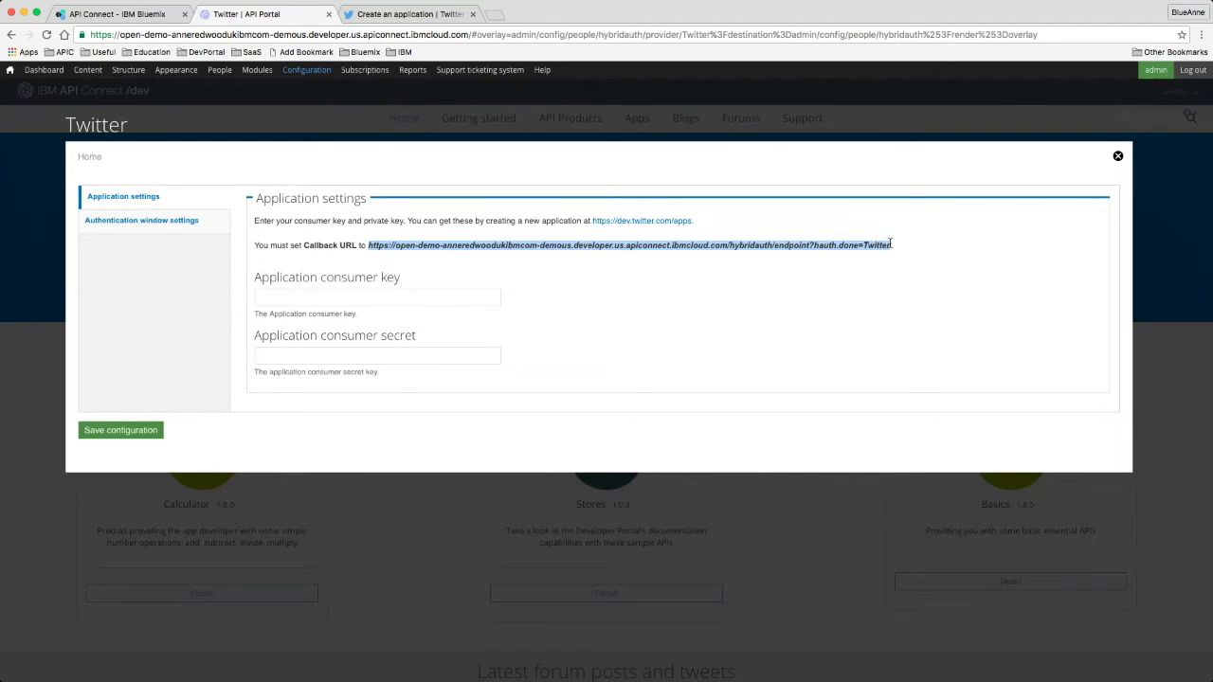
click(403, 14)
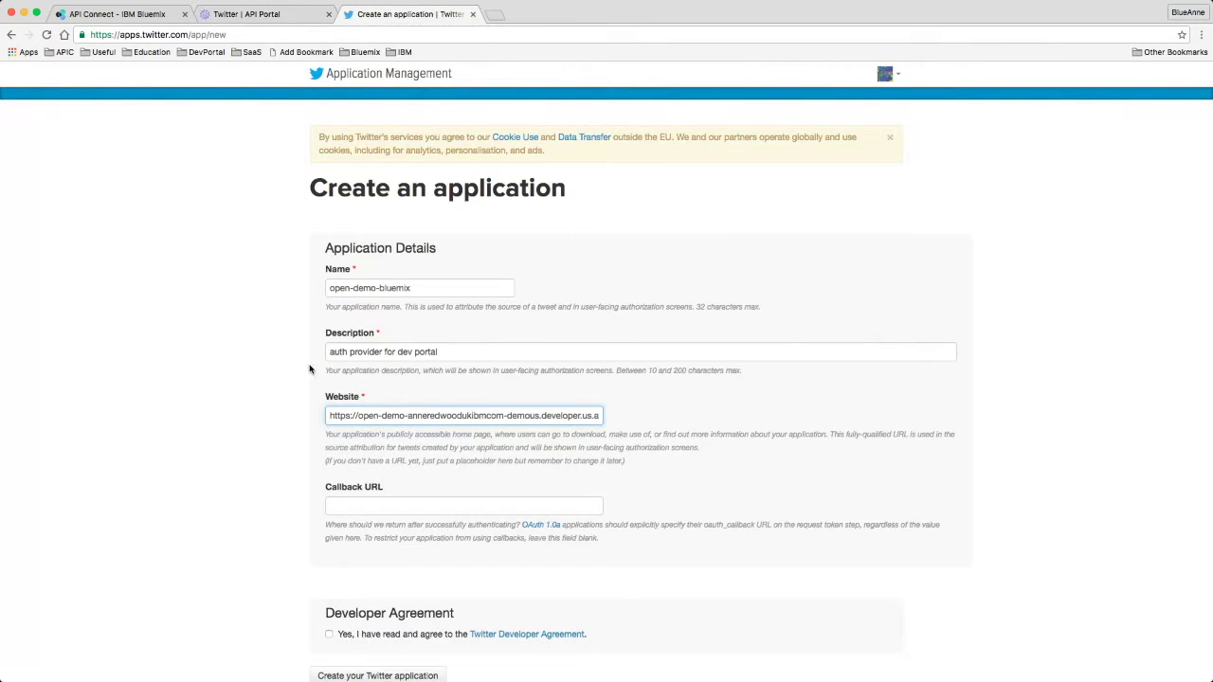
click(356, 504)
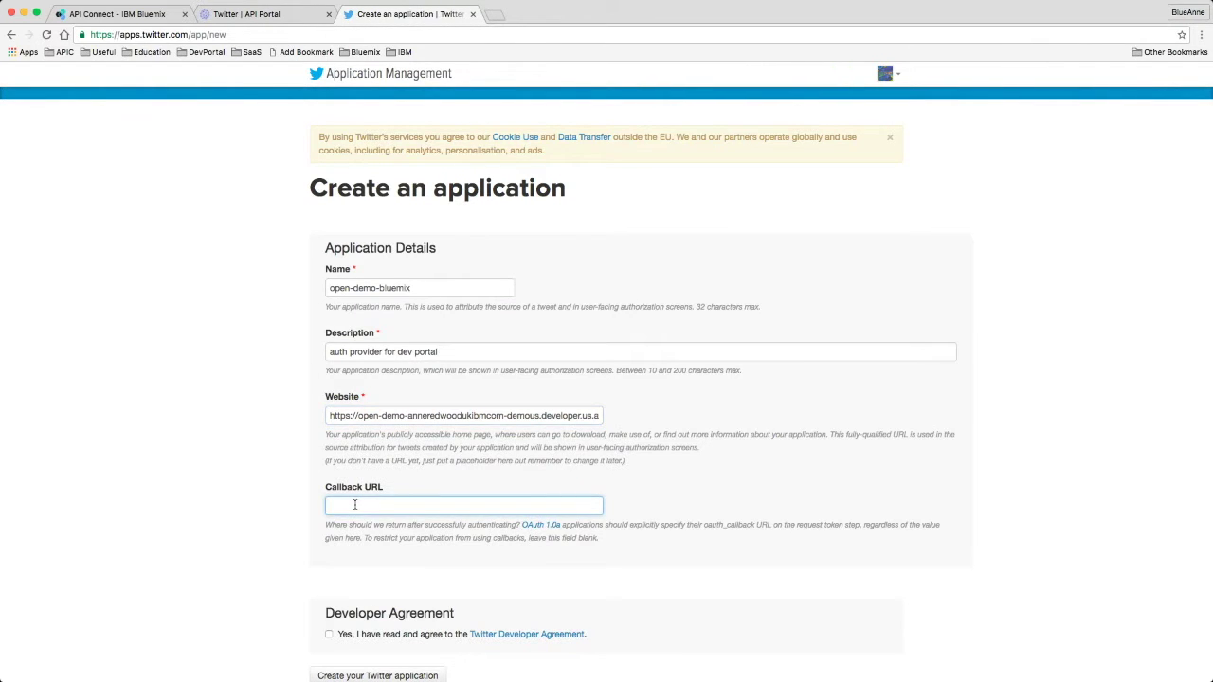
key(ctrl+v)
Accept the Twitter Developer Agreement and create the Twitter application.
click(358, 635)
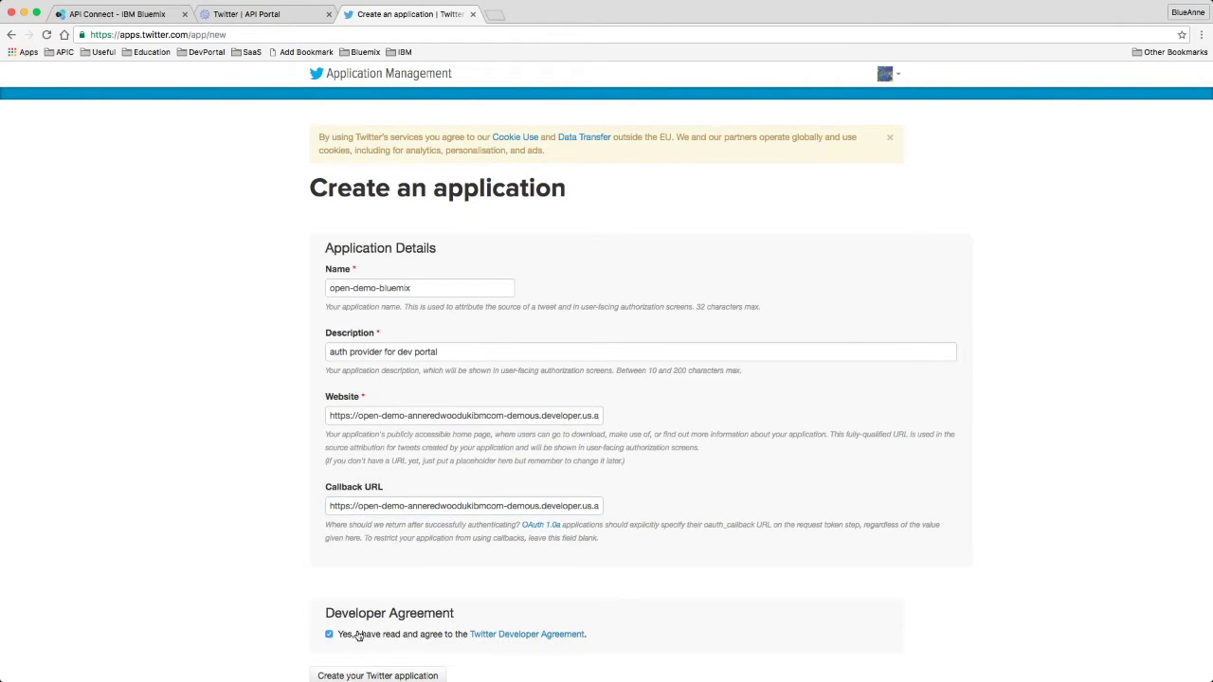
click(362, 677)
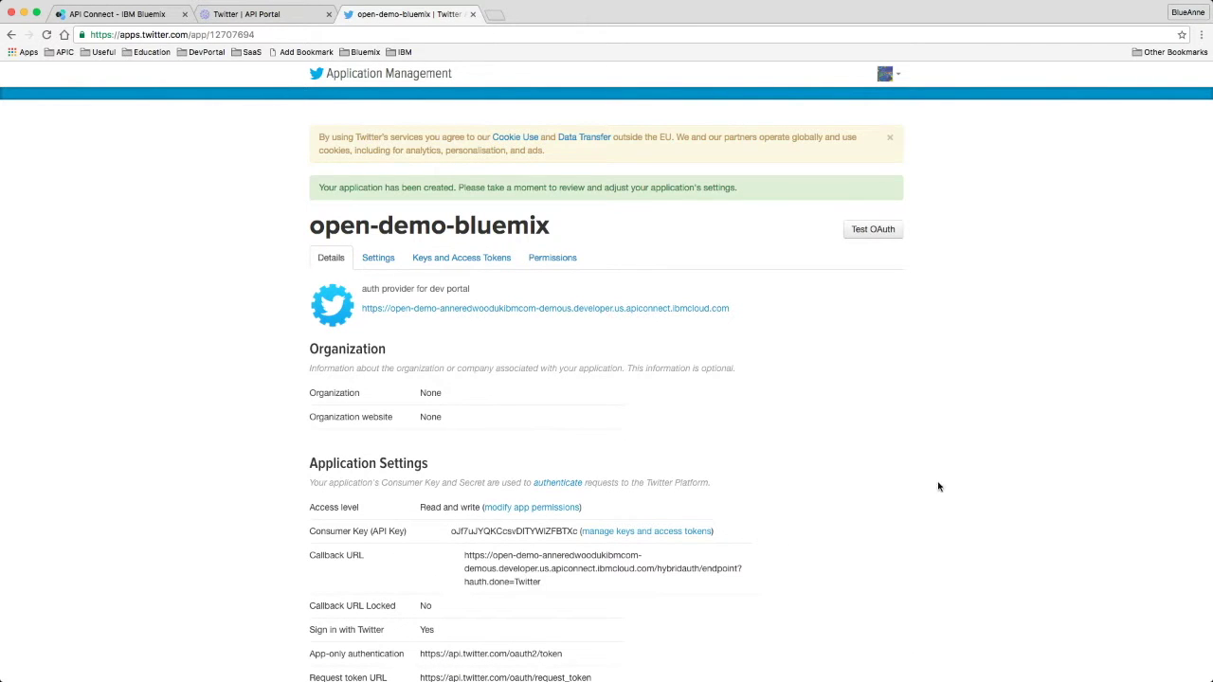
Copy the consumer key from the Twitter app's keys and access tokens into the portal's Application consumer key field.
scroll(884, 478, down, 2)
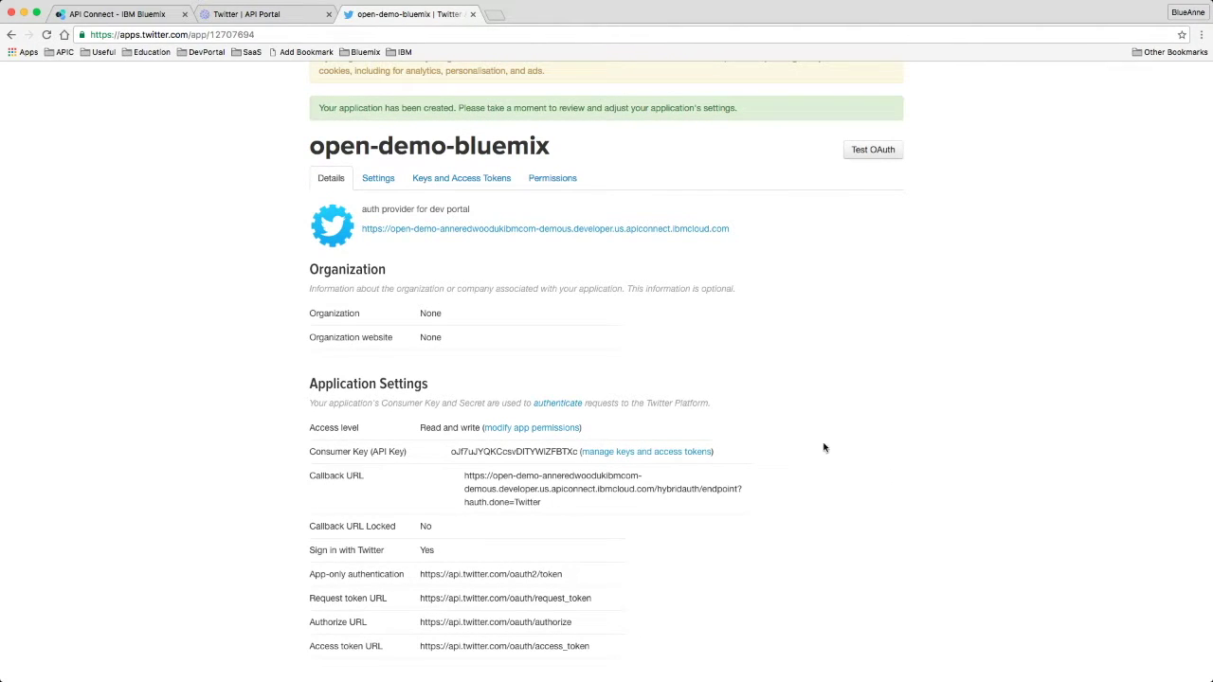
scroll(578, 452, up, 2)
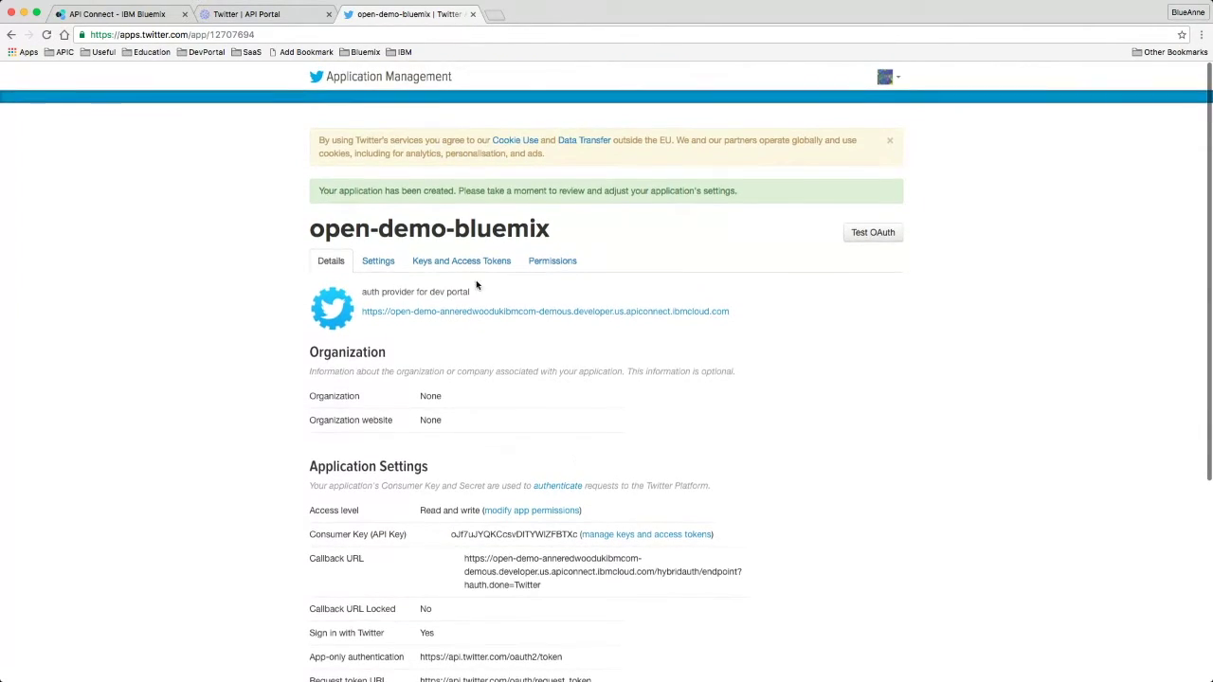
click(451, 262)
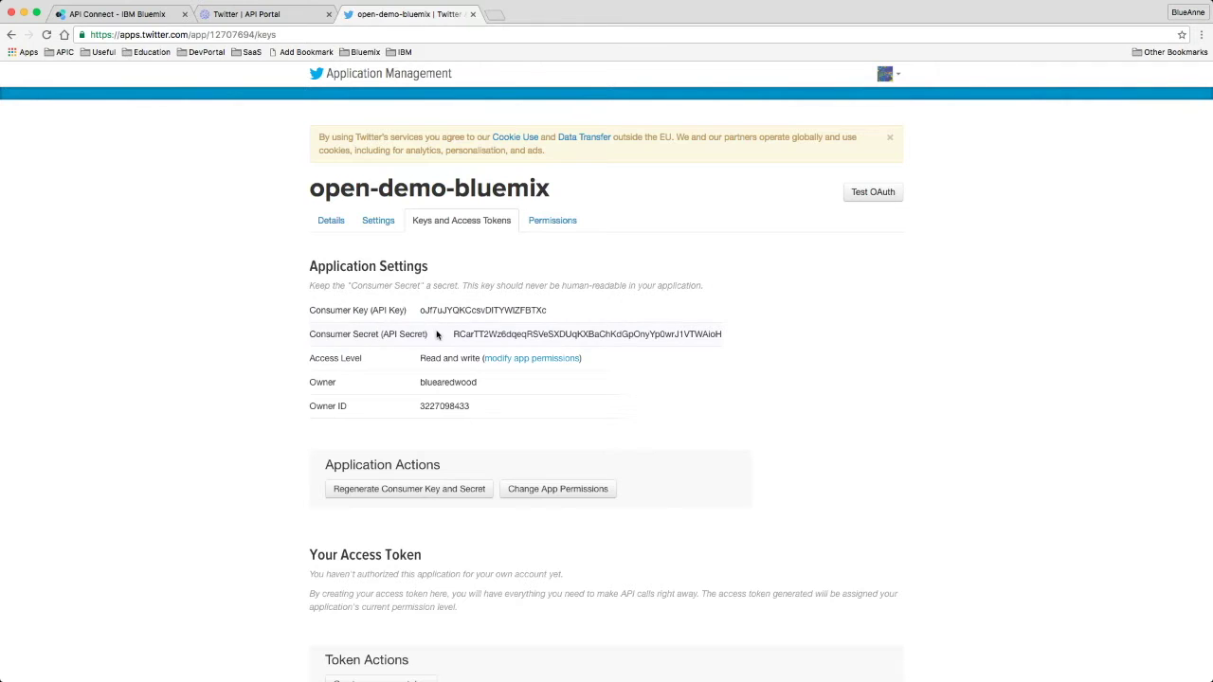
click(282, 16)
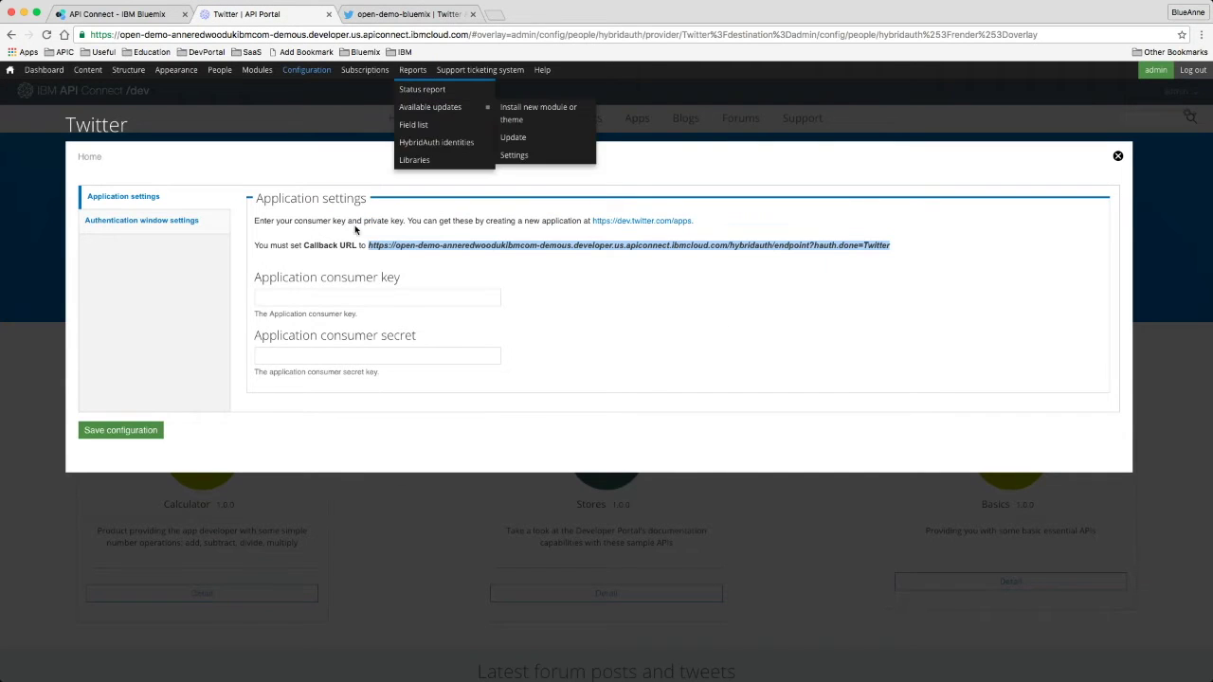
click(391, 14)
double_click(466, 311)
key(super+c)
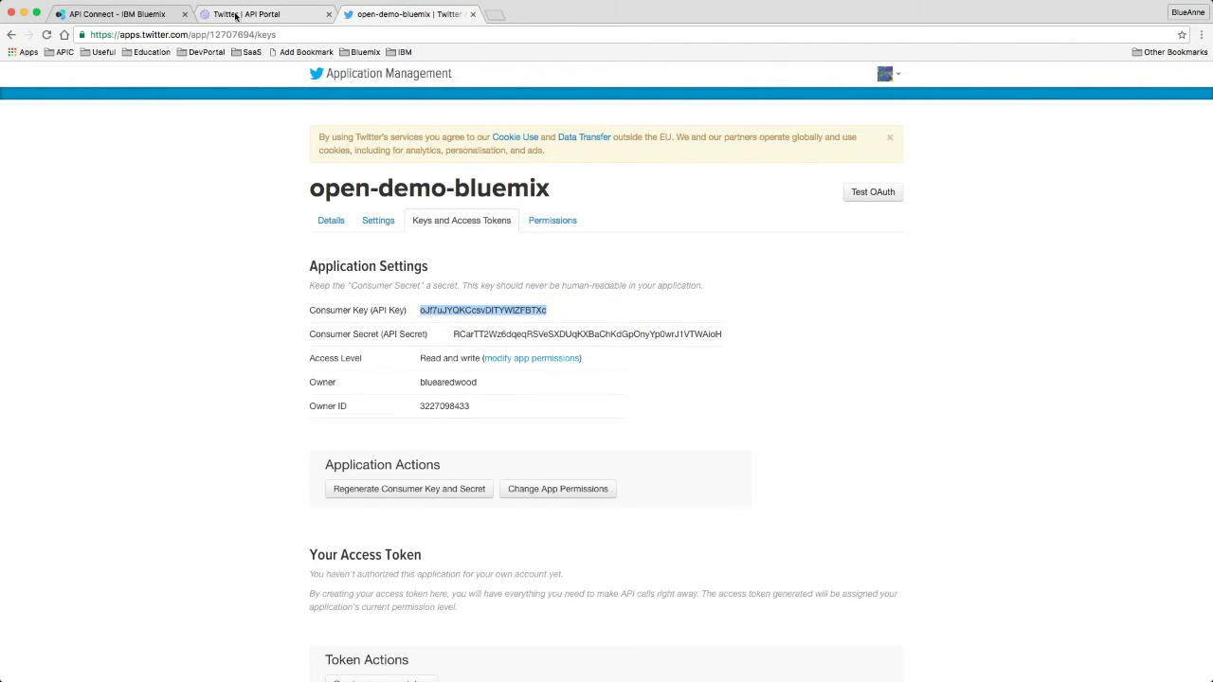
click(244, 14)
click(370, 297)
key(super+v)
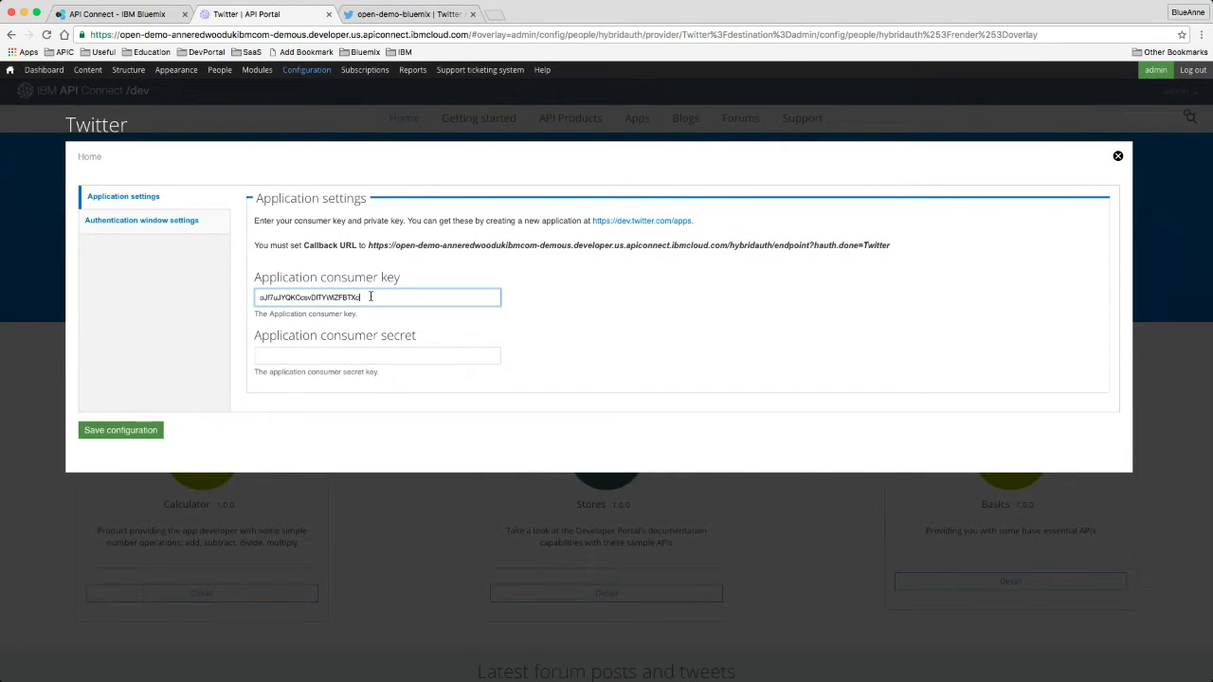
Copy the Twitter app's consumer secret into the portal's Application consumer secret field, then save and close the HybridAuth configuration.
click(379, 14)
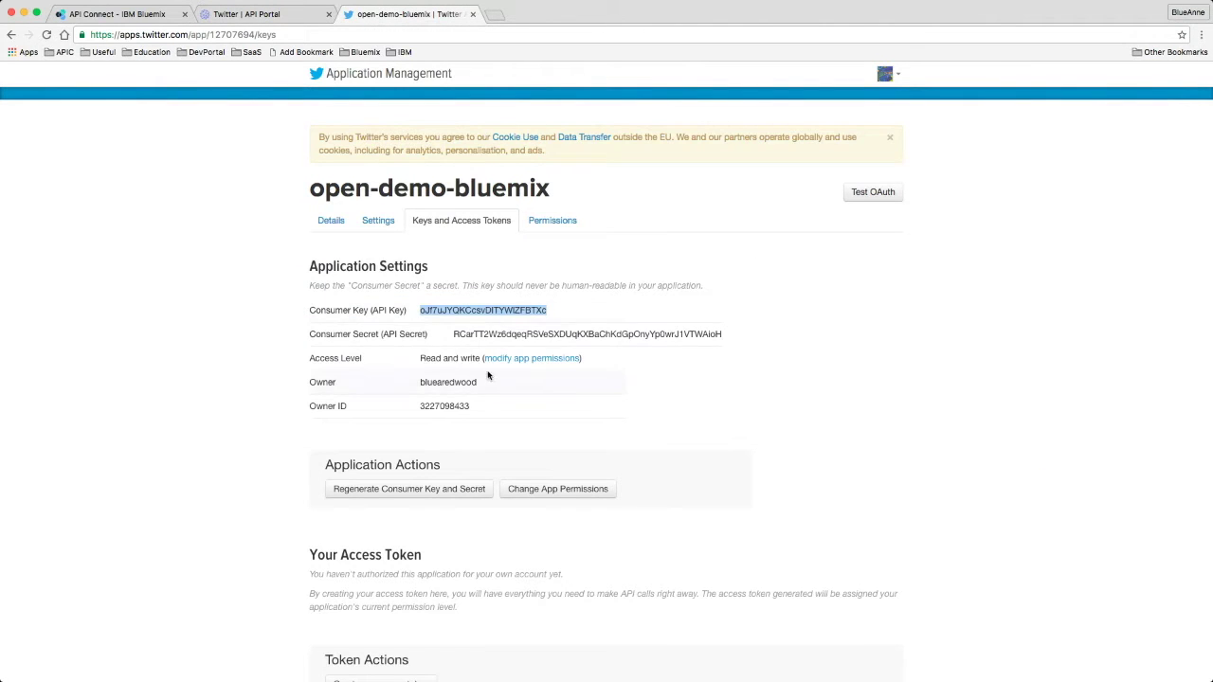
double_click(503, 333)
key(super+c)
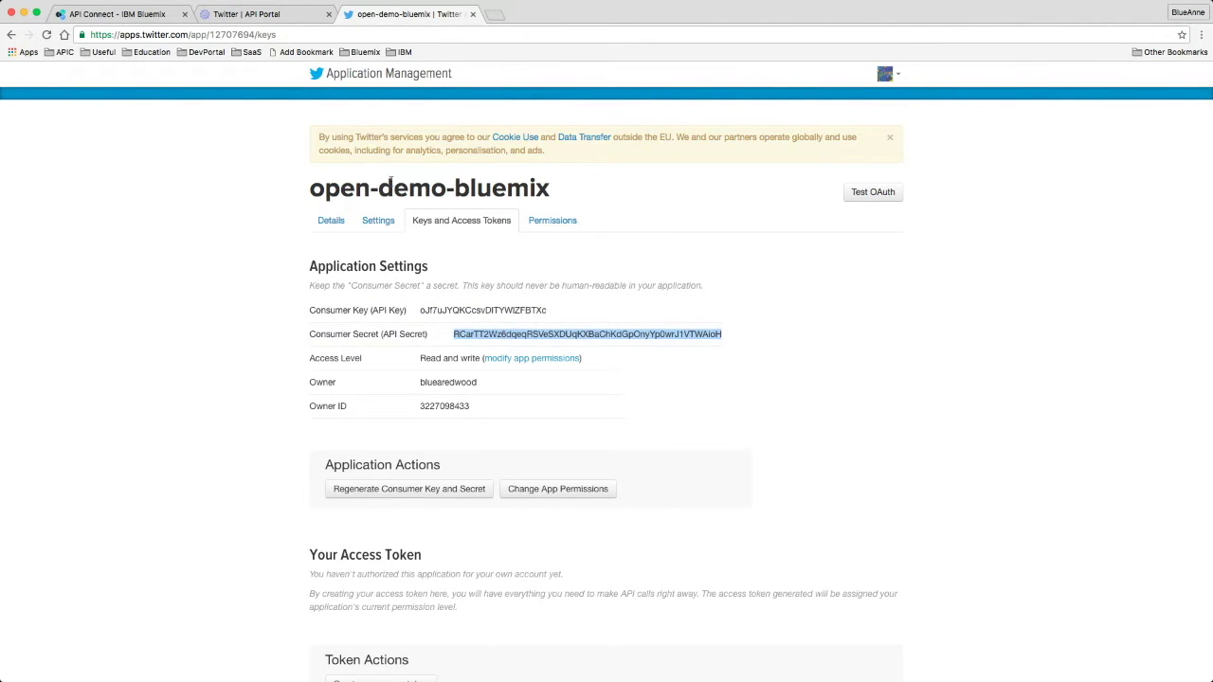
click(244, 14)
click(335, 358)
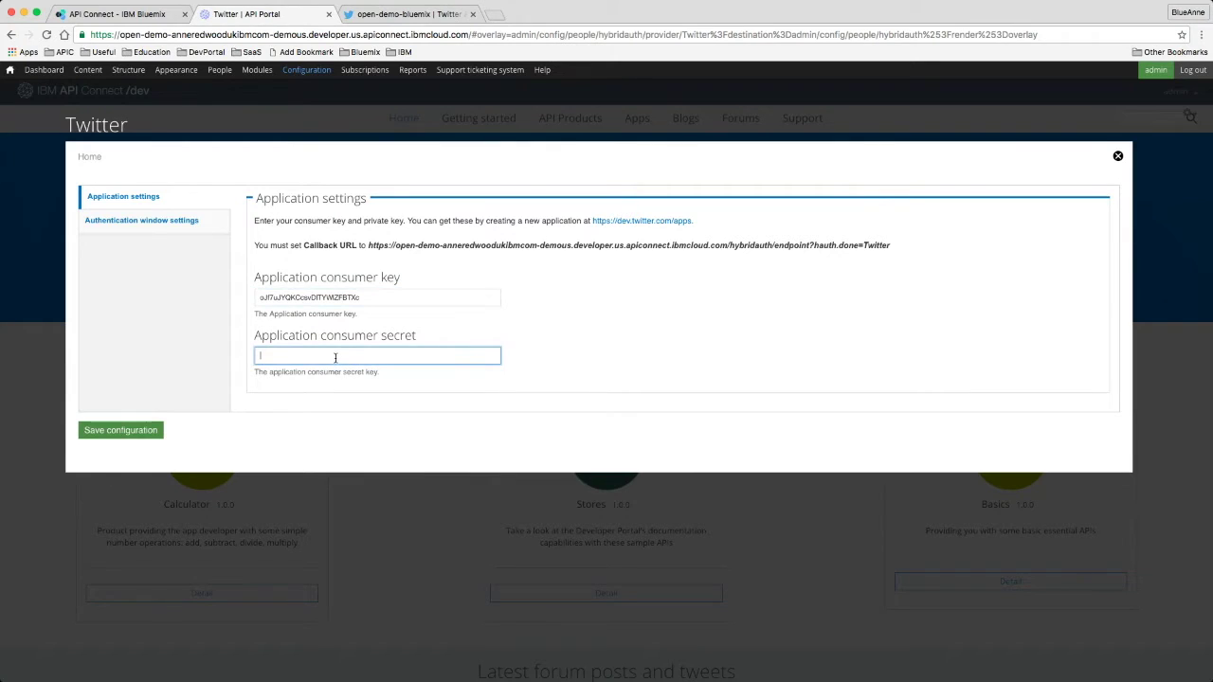
key(super+v)
click(120, 431)
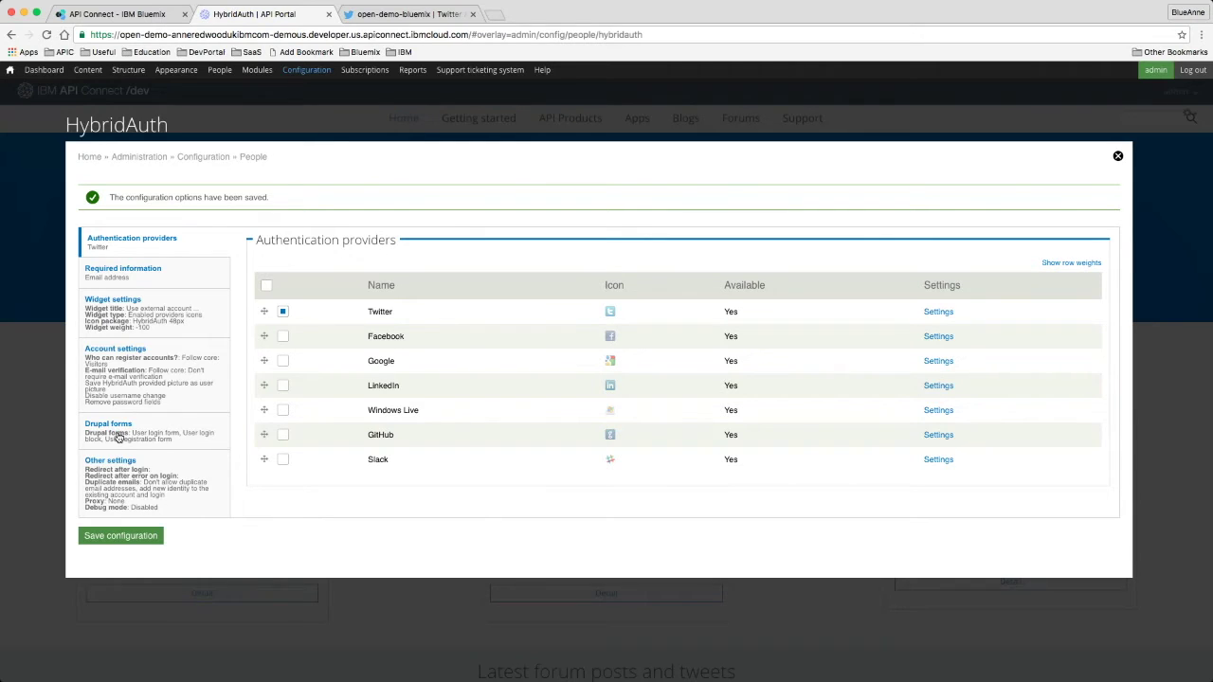
click(125, 537)
click(1117, 155)
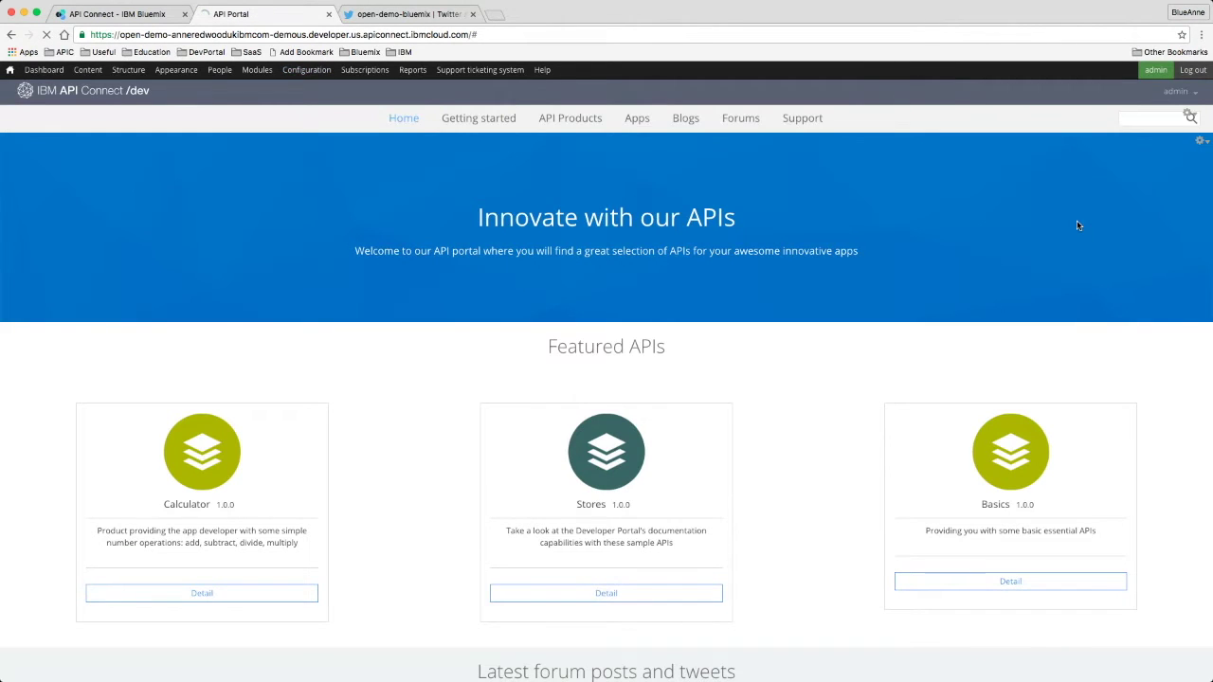
Log out of the portal's admin account and open the new account registration form.
click(1202, 73)
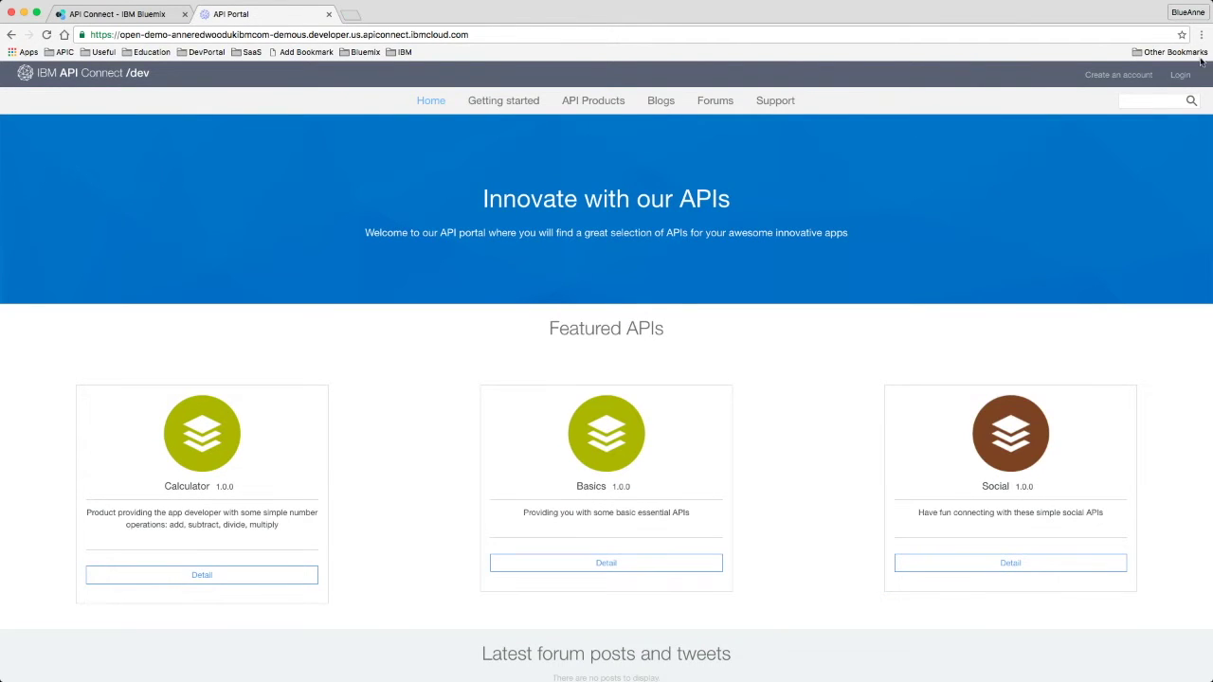
click(1116, 76)
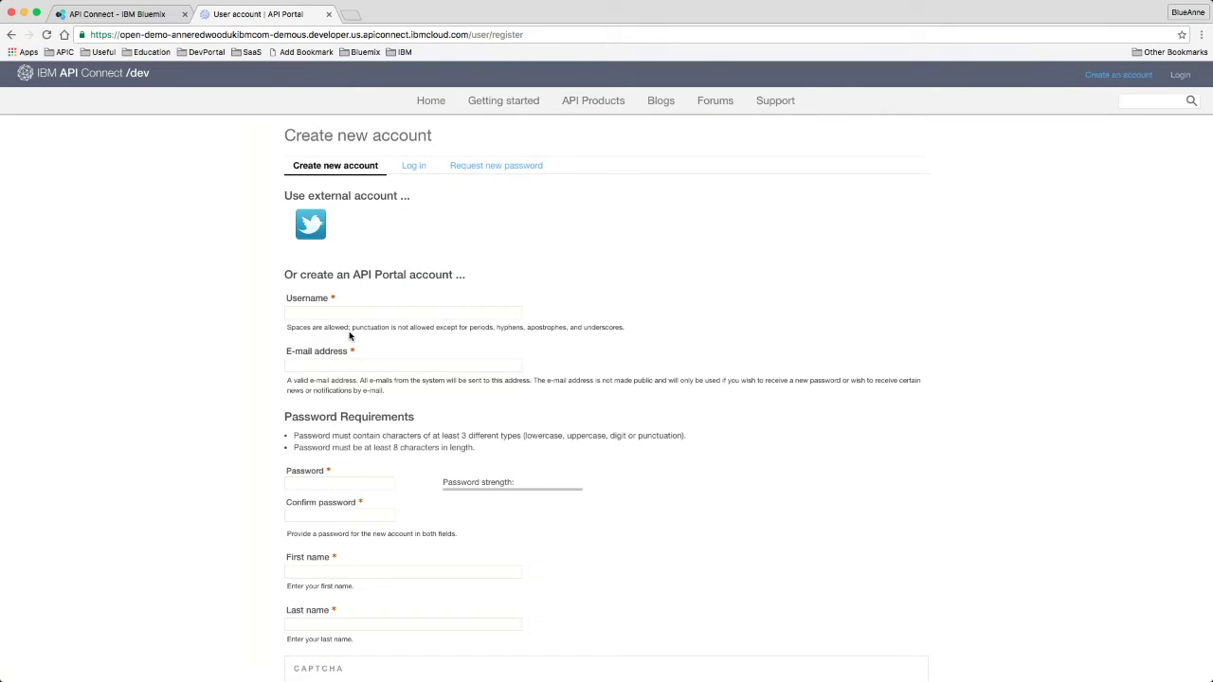
Start registration with the external Twitter account and sign in to authorise the open-demo-bluemix application.
click(311, 225)
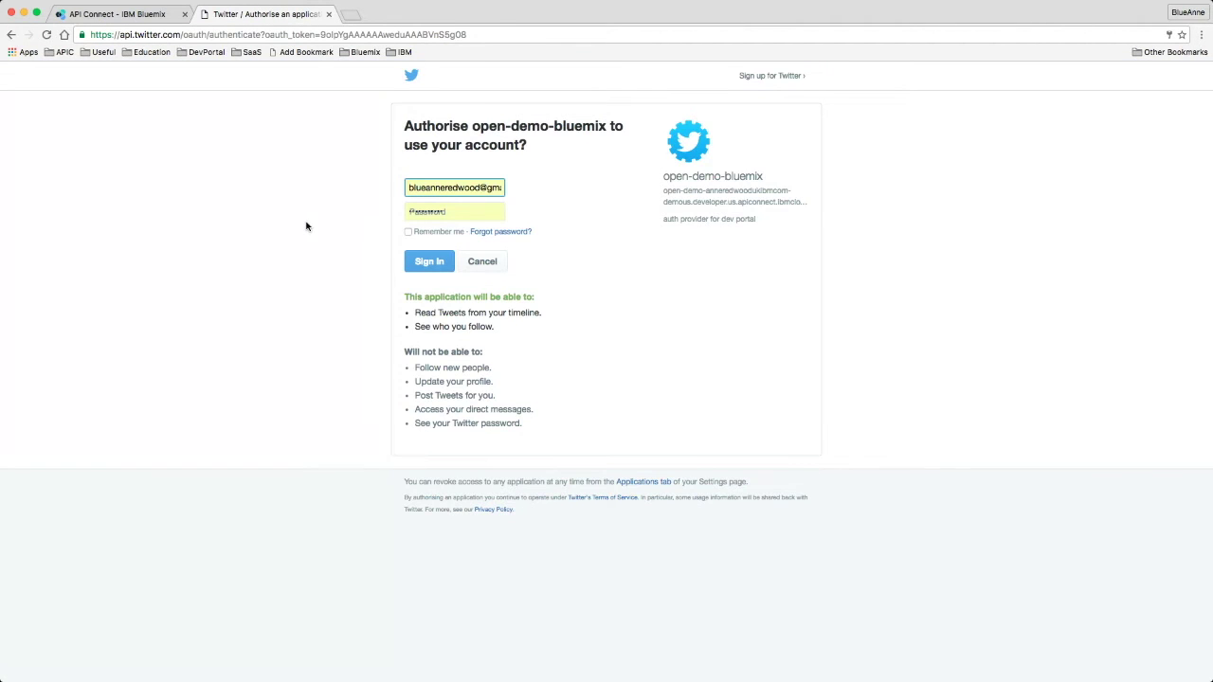
click(454, 187)
click(428, 264)
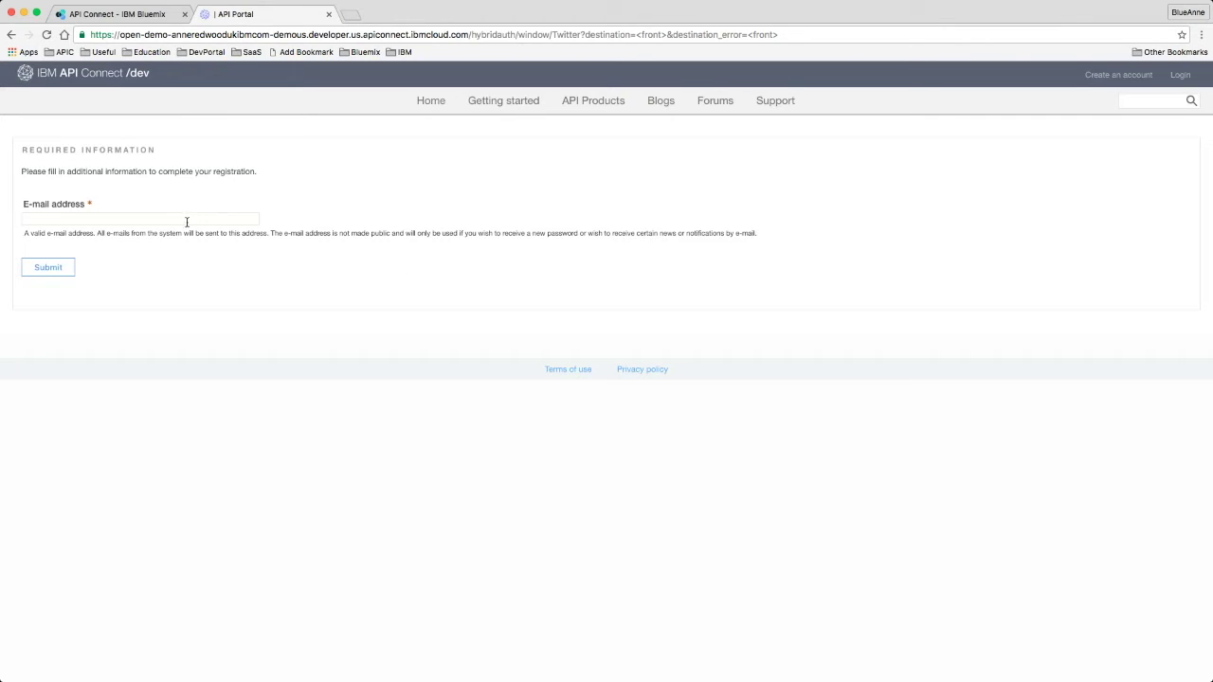
Fill in the required e-mail address with the saved address and submit it to complete the registration.
click(173, 217)
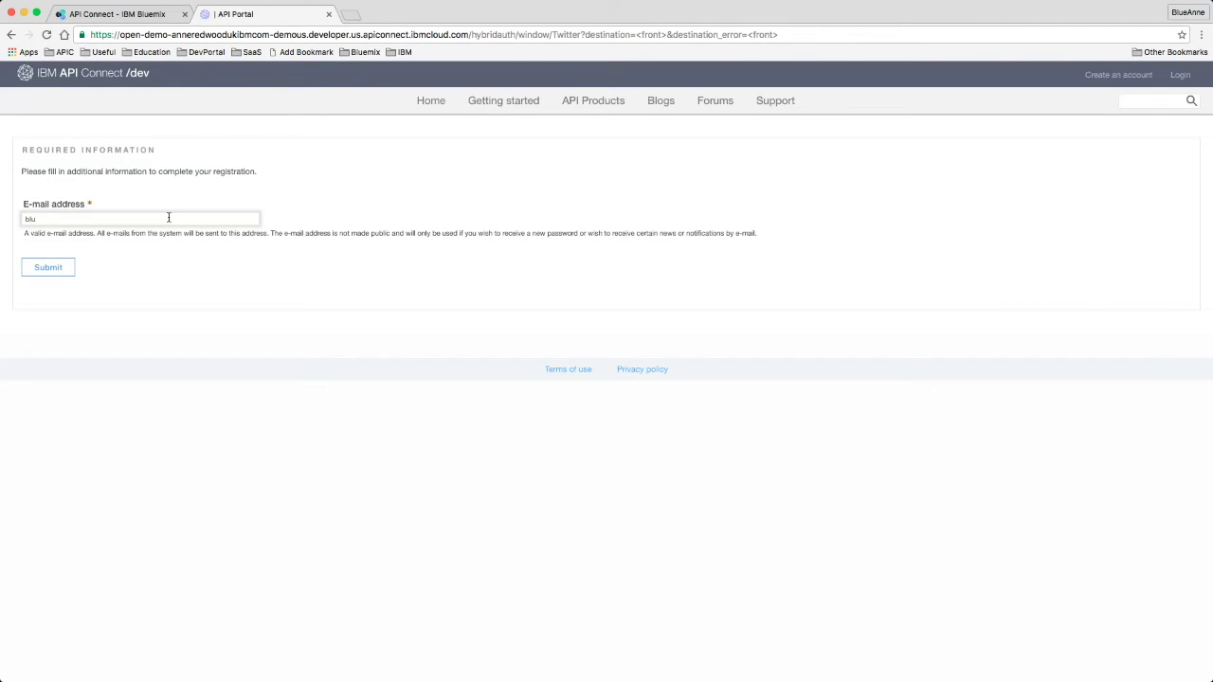
key(Down)
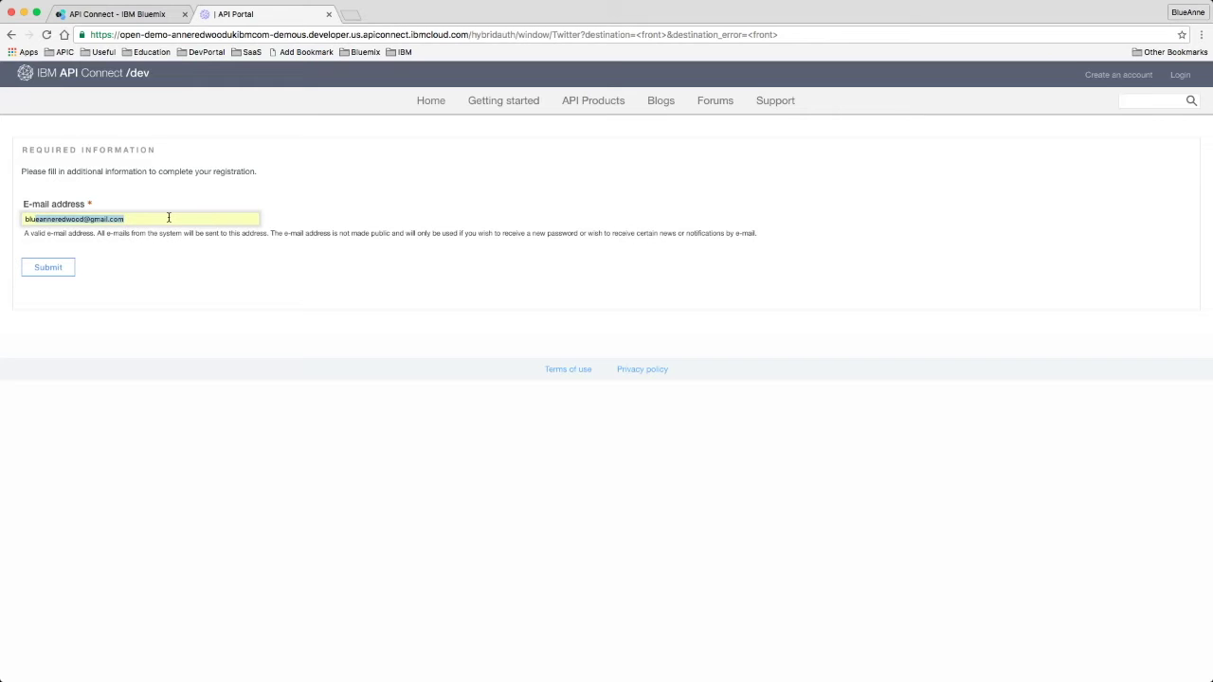
click(52, 270)
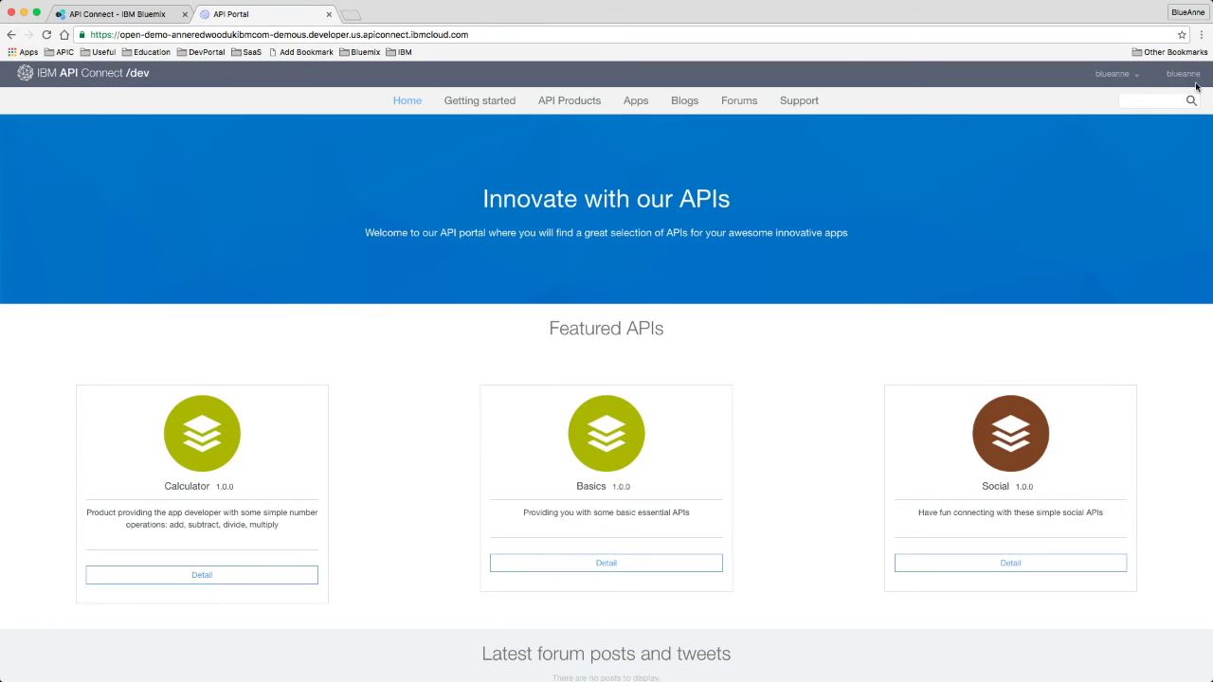
View the new user's account page to check its HybridAuth identities, and return to the portal home page.
click(1137, 81)
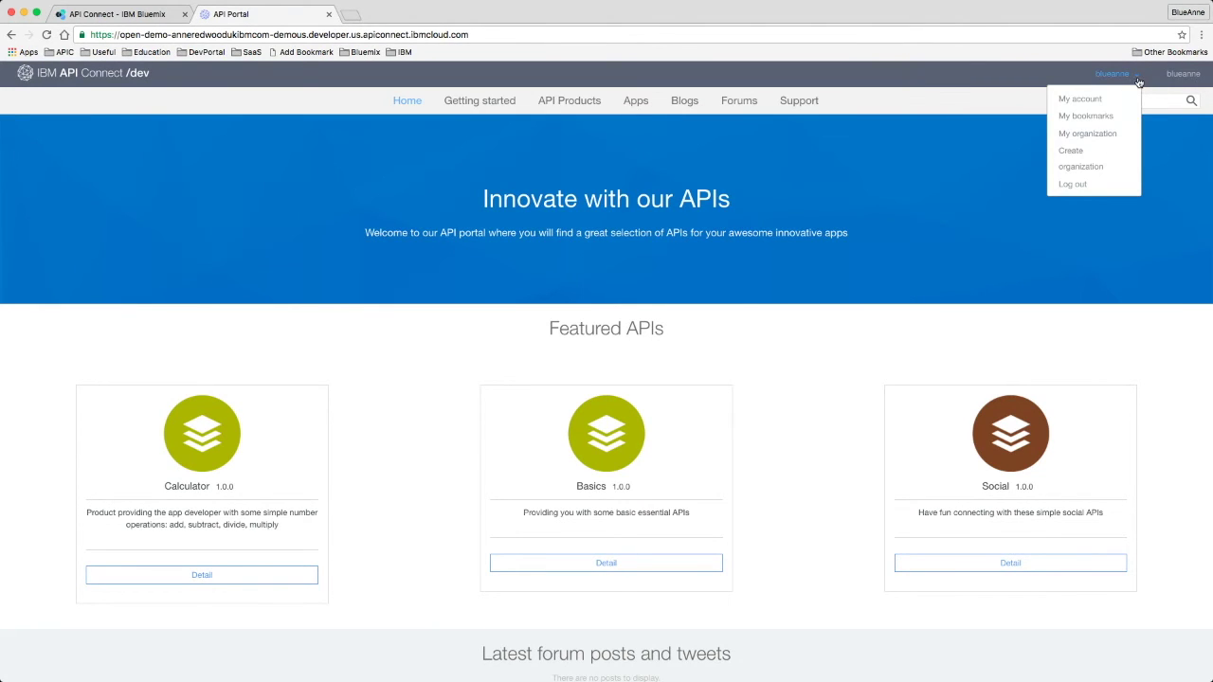
click(1086, 103)
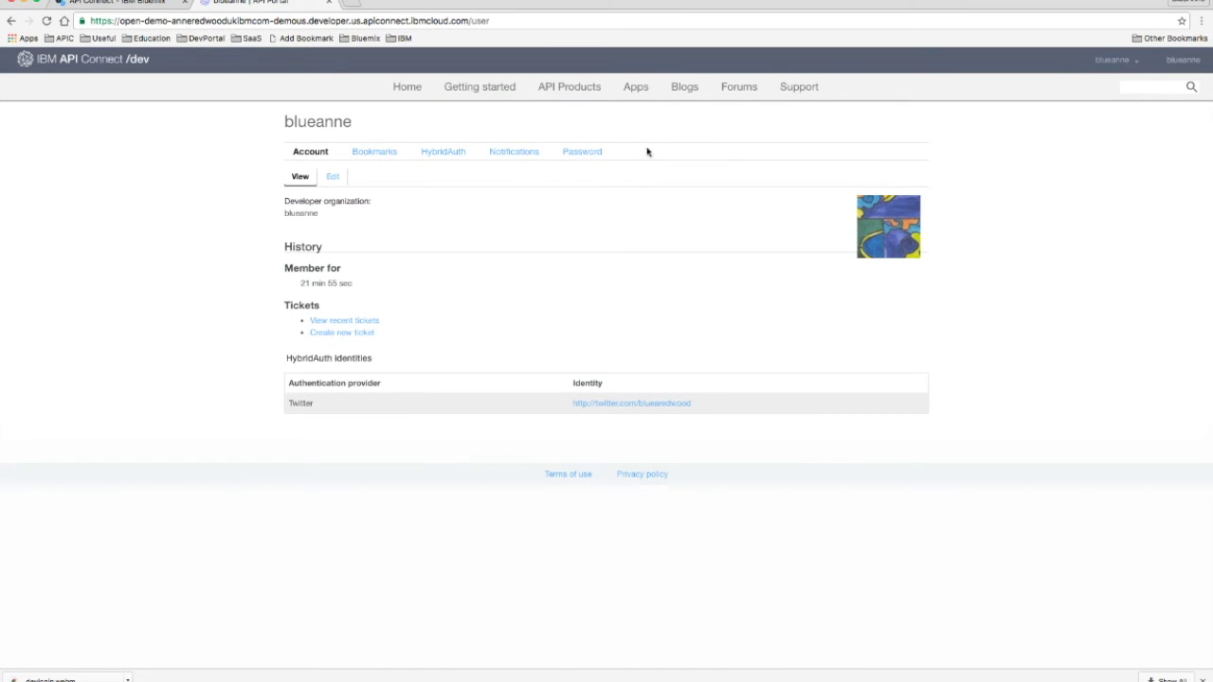
click(407, 90)
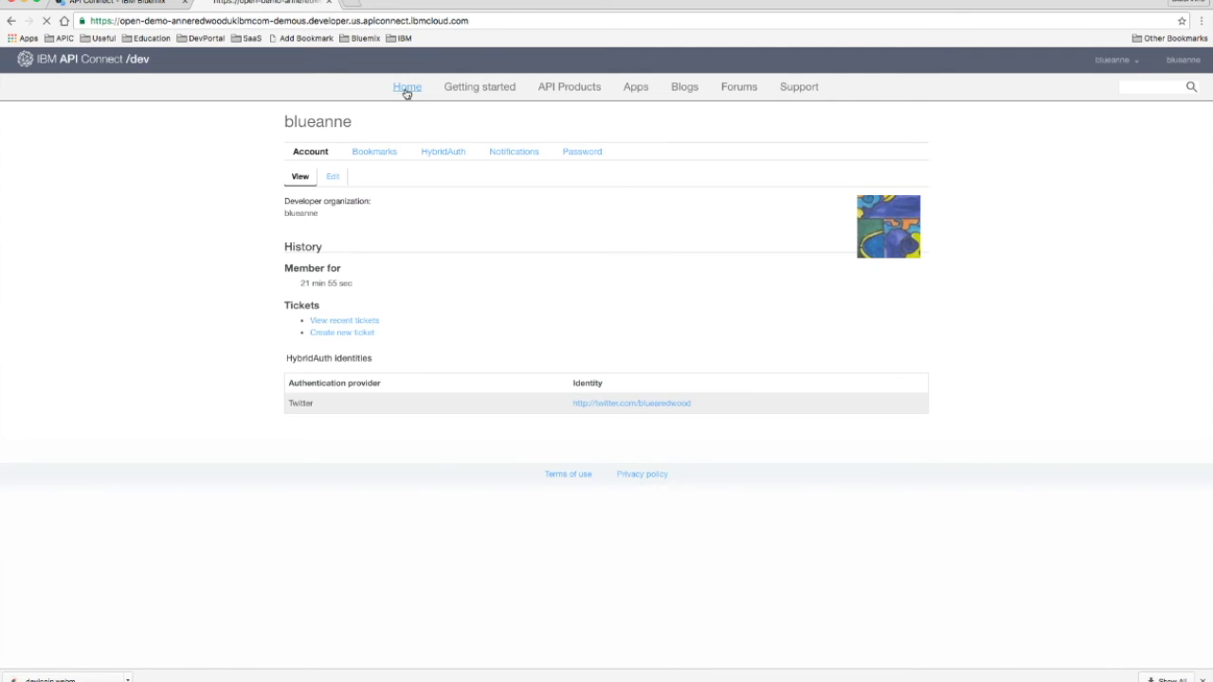